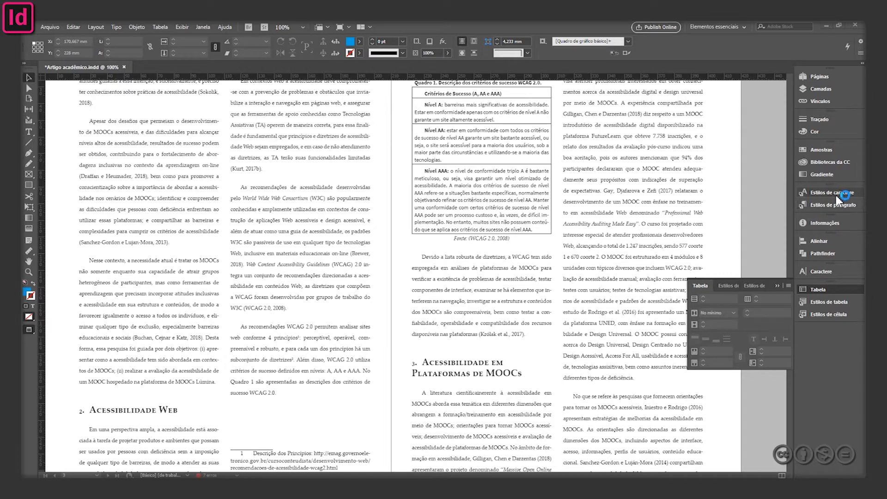
# - Apply the Legenda paragraph style to the Figura 1 caption on page 5
pyautogui.click(832, 206)
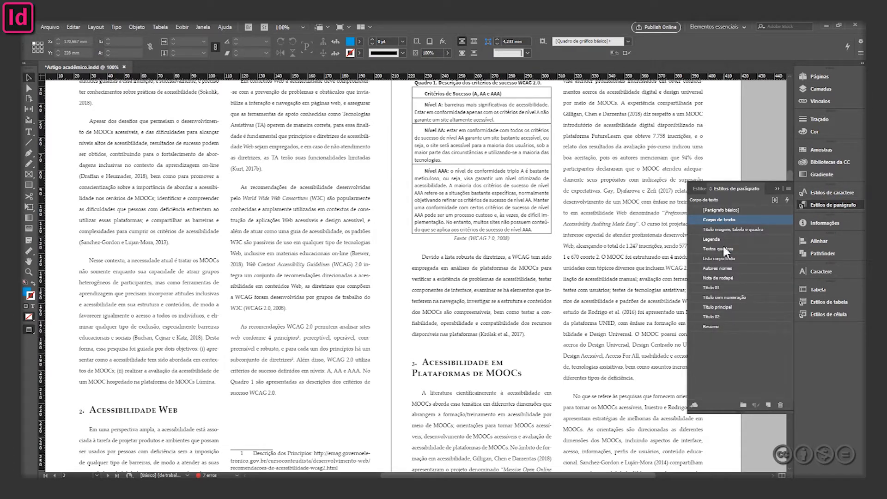
pyautogui.click(716, 327)
pyautogui.click(727, 273)
pyautogui.scroll(3, 537, 235)
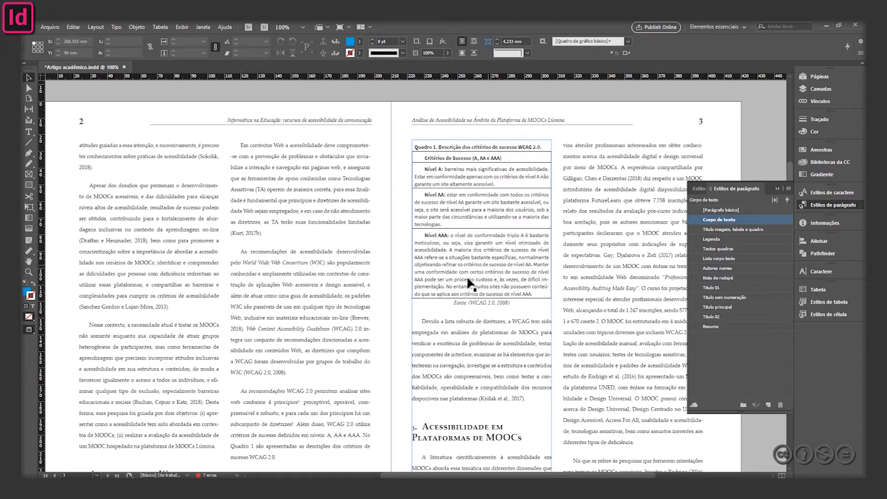
pyautogui.scroll(-3, 428, 344)
pyautogui.scroll(-3, 430, 346)
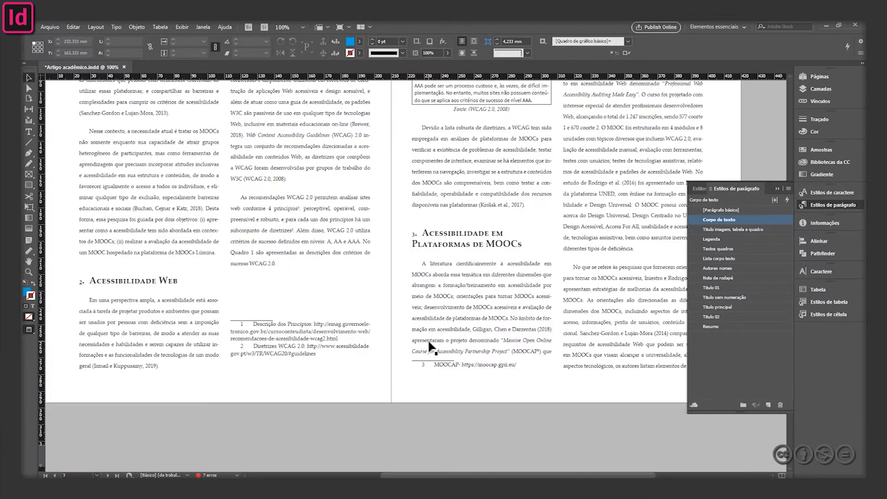
pyautogui.scroll(-4, 322, 341)
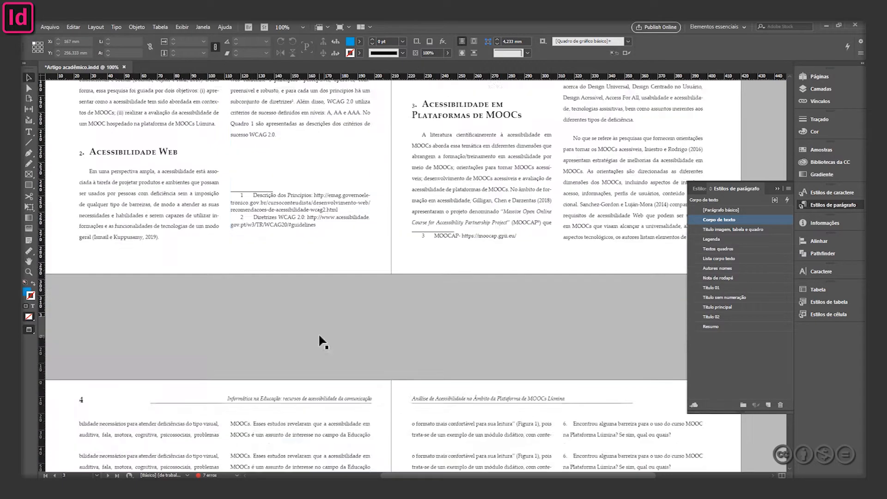
pyautogui.scroll(-8, 322, 341)
pyautogui.scroll(-2, 322, 342)
pyautogui.doubleClick(497, 331)
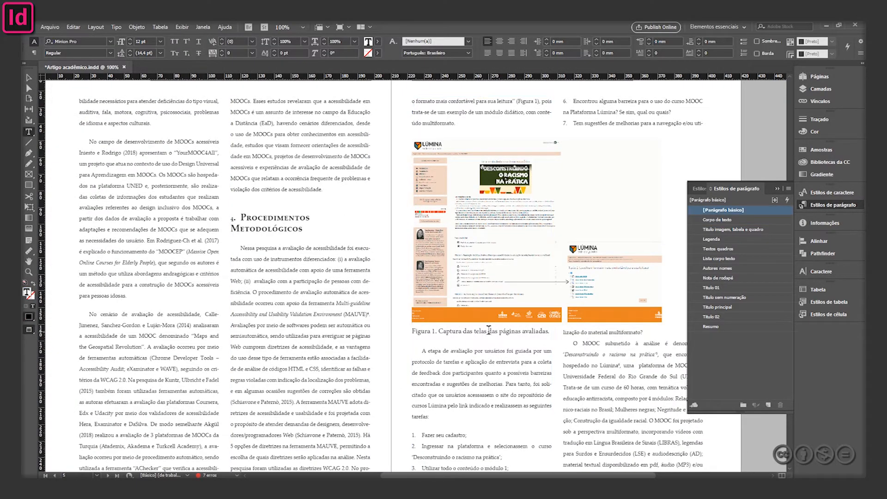
pyautogui.click(728, 240)
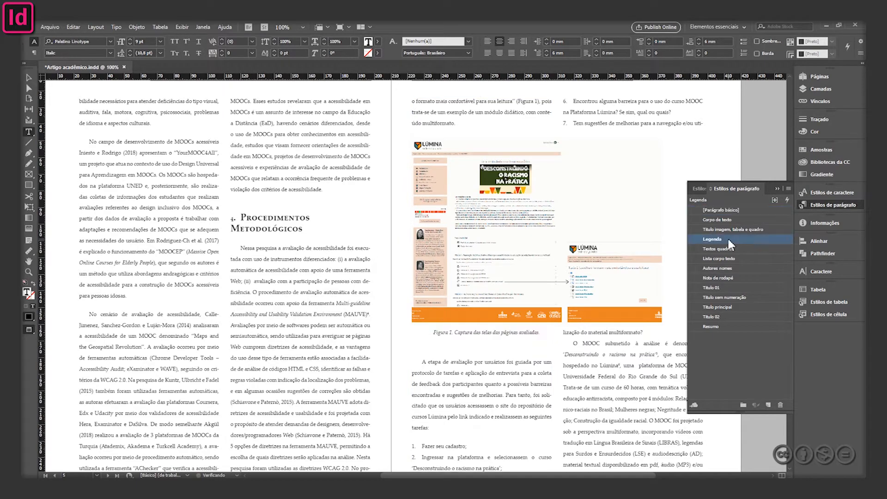
# - Apply the Legenda paragraph style to the Figura 2 caption below the MAUVE screenshot on page 6
pyautogui.scroll(-5, 217, 333)
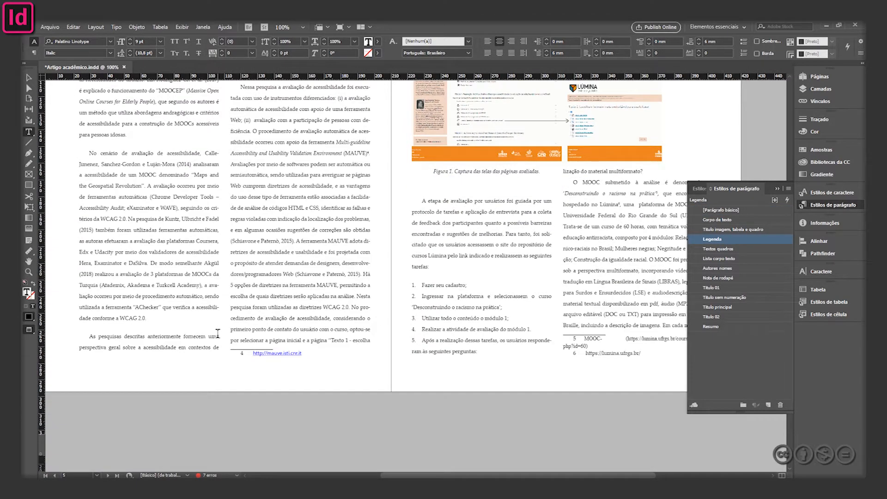
pyautogui.scroll(-8, 217, 332)
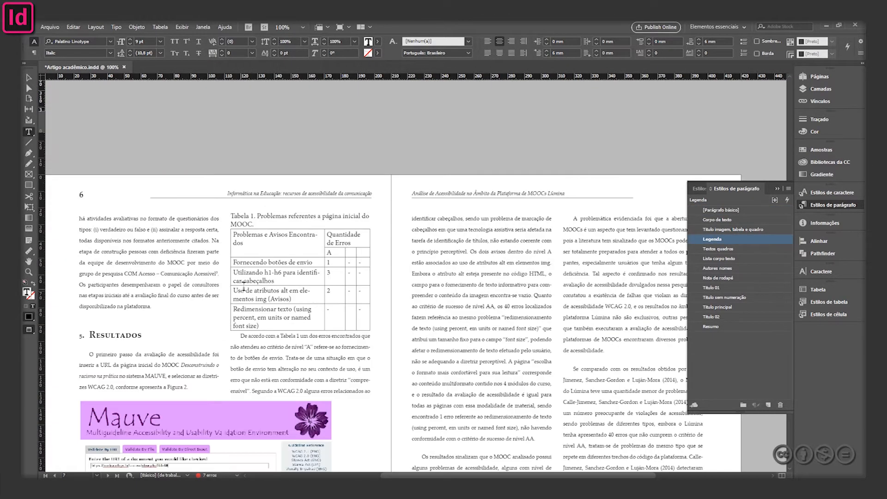
pyautogui.scroll(-5, 148, 342)
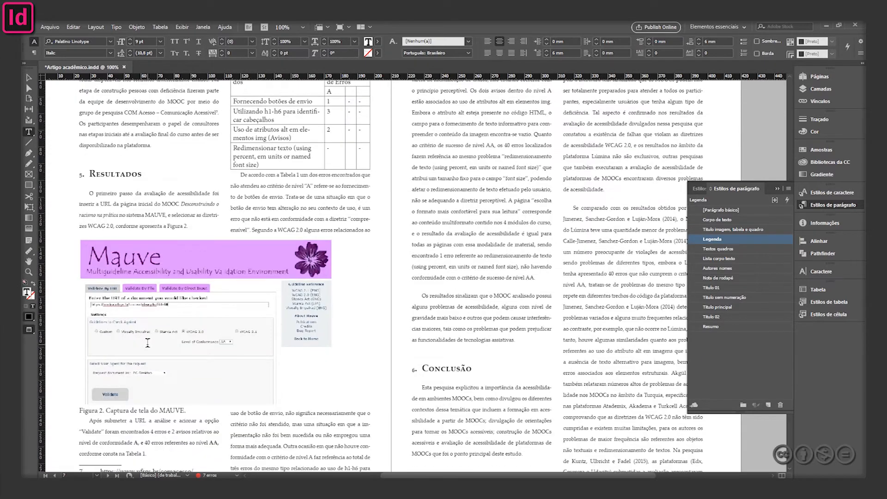
pyautogui.click(142, 410)
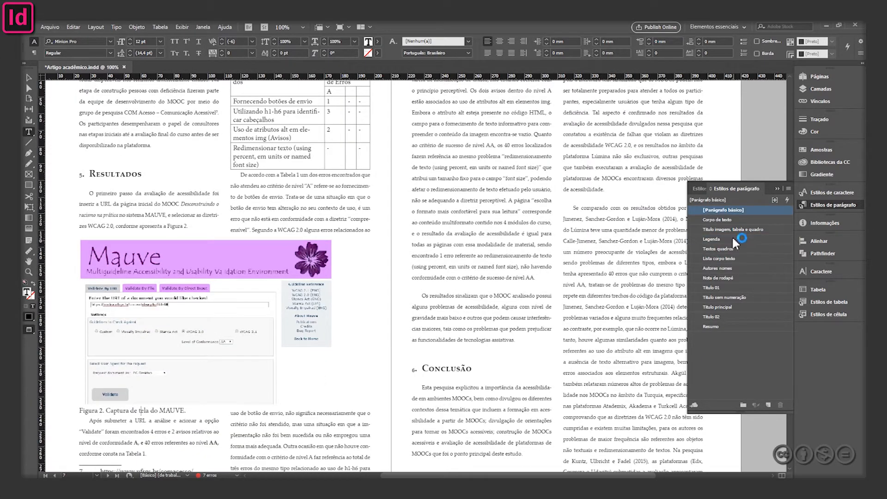
pyautogui.click(734, 239)
# - Apply the Nota de rodapé paragraph style to footnote 7 on page 6
pyautogui.scroll(-5, 255, 382)
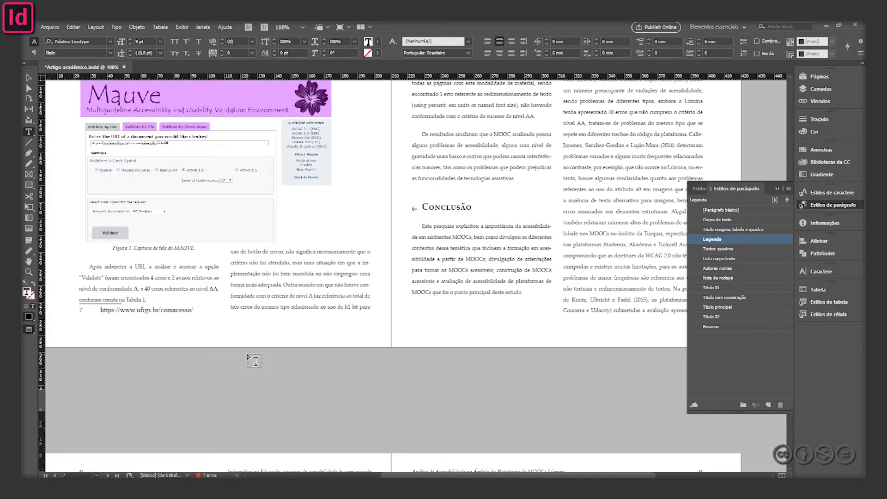
pyautogui.click(165, 309)
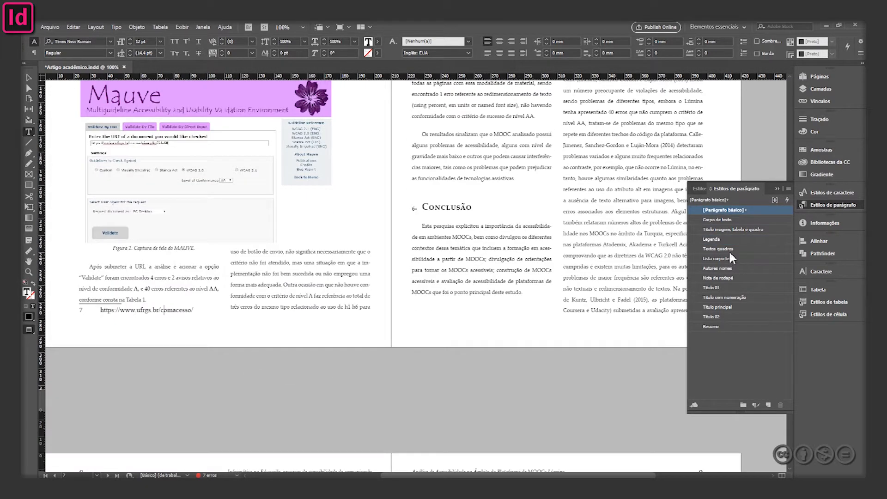
pyautogui.click(733, 277)
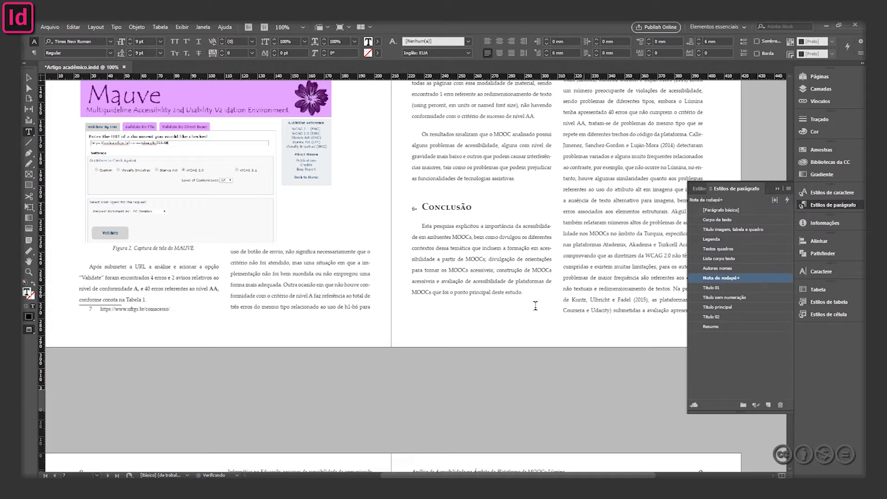
# - Check which paragraph style the REFERÊNCIAS heading on page 8 uses
pyautogui.scroll(-10, 534, 306)
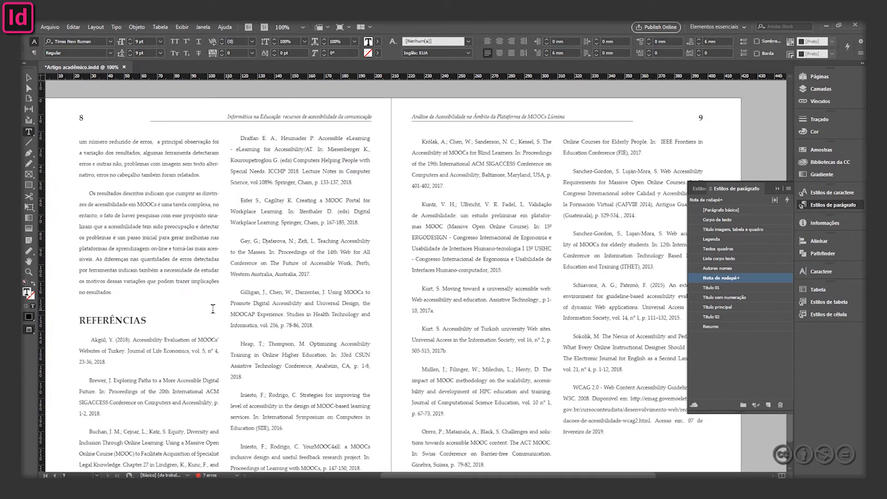
pyautogui.click(95, 324)
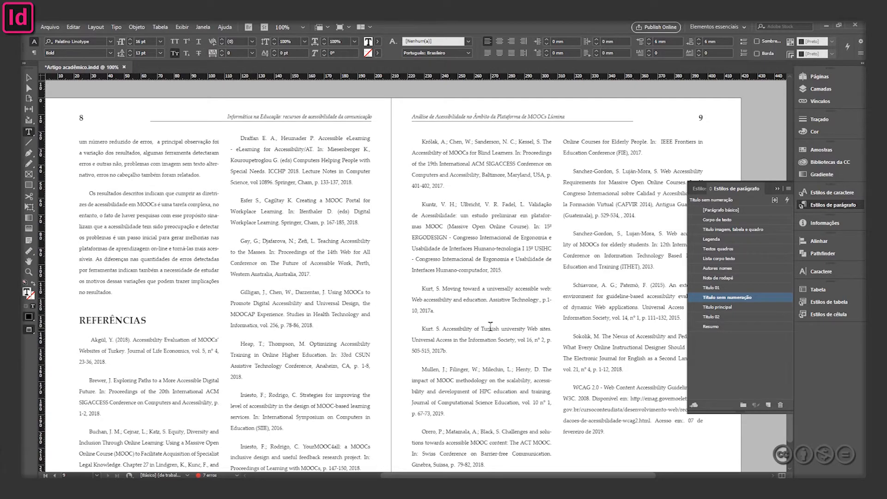
pyautogui.scroll(10, 490, 326)
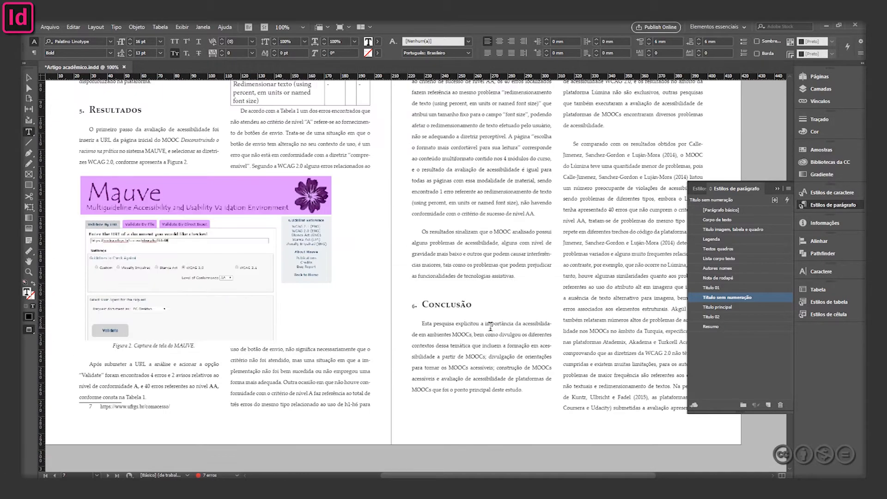
# - Increase the text wrap offset below the MAUVE screenshot so its caption sits further from the image
pyautogui.scroll(4, 490, 326)
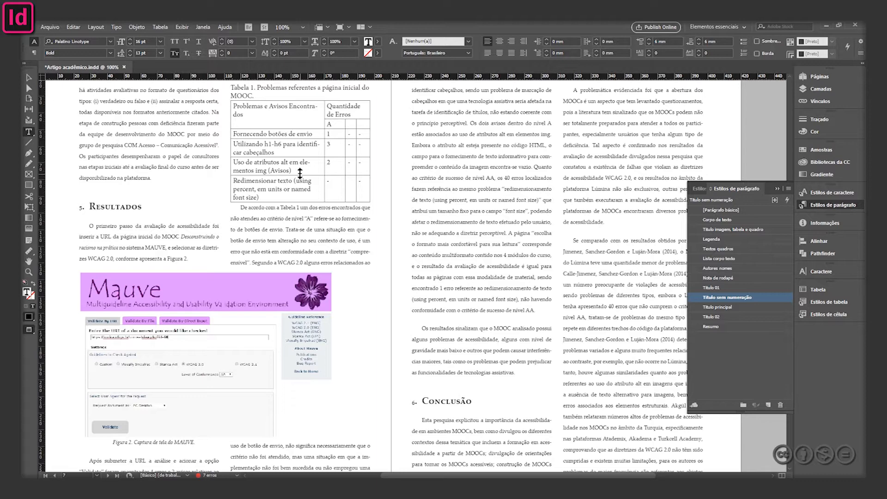
pyautogui.scroll(-4, 299, 173)
pyautogui.click(28, 78)
pyautogui.click(206, 258)
pyautogui.click(219, 243)
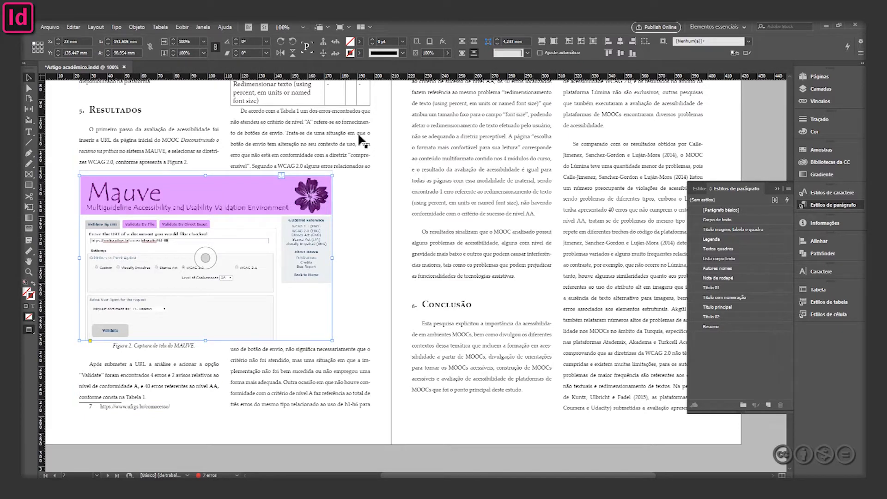
pyautogui.keyDown('alt'); pyautogui.click(472, 53); pyautogui.keyUp('alt')
pyautogui.click(520, 154)
pyautogui.click(520, 154)
pyautogui.click(521, 155)
pyautogui.click(607, 108)
pyautogui.click(376, 235)
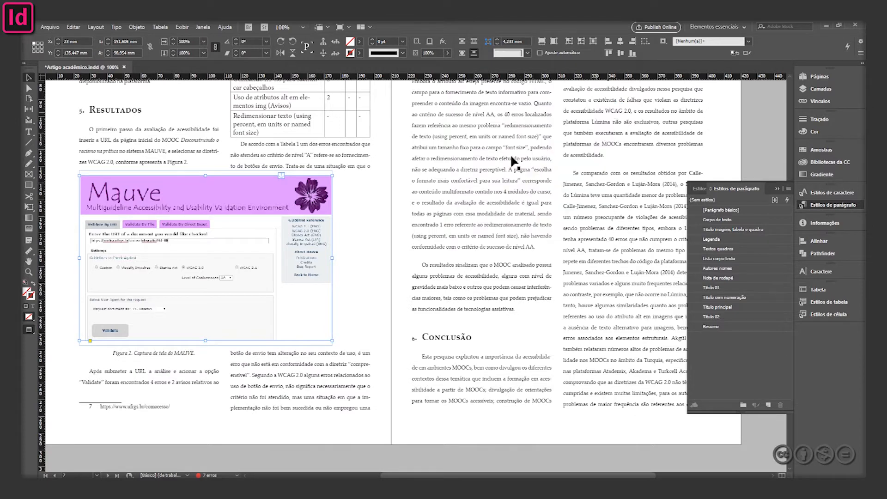
# - Examine Tabela 1 on page 6 and compare its formatting with Quadro 1 on page 3
pyautogui.scroll(3, 159, 260)
pyautogui.doubleClick(159, 260)
pyautogui.scroll(3, 159, 176)
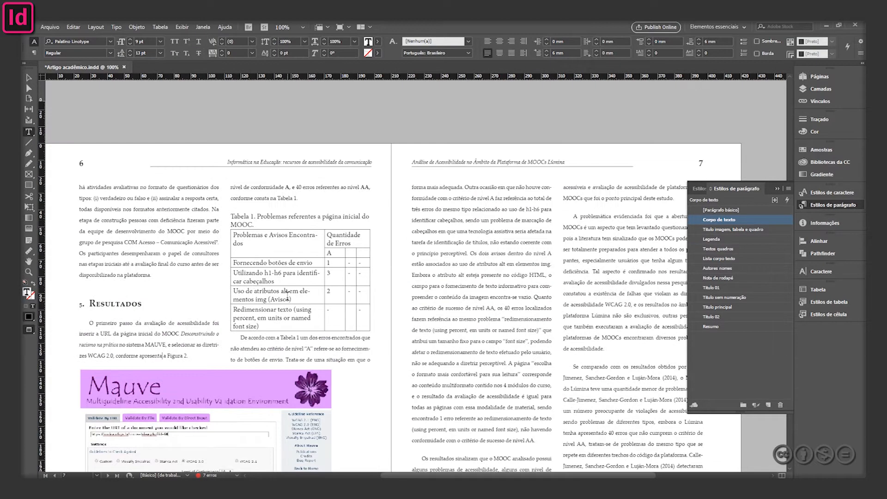
pyautogui.moveTo(365, 319); pyautogui.dragTo(243, 242)
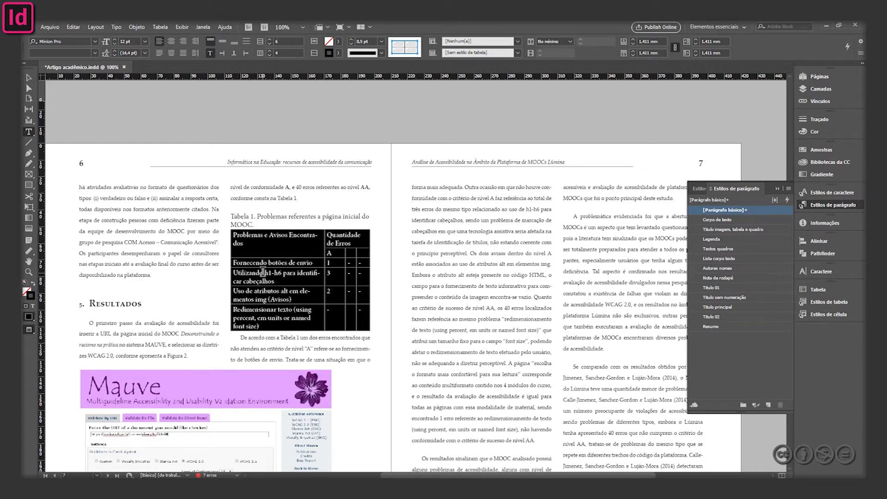
pyautogui.click(28, 78)
pyautogui.click(409, 163)
pyautogui.scroll(20, 472, 231)
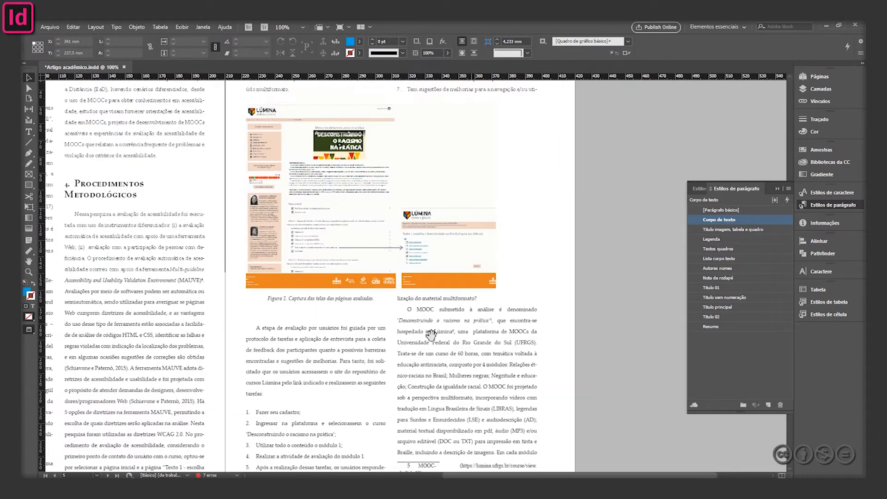
pyautogui.scroll(5, 471, 231)
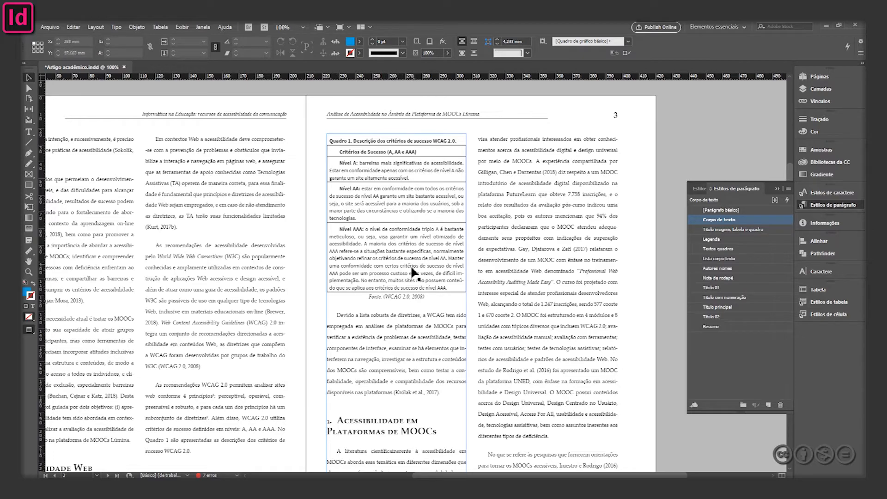
pyautogui.scroll(-10, 408, 273)
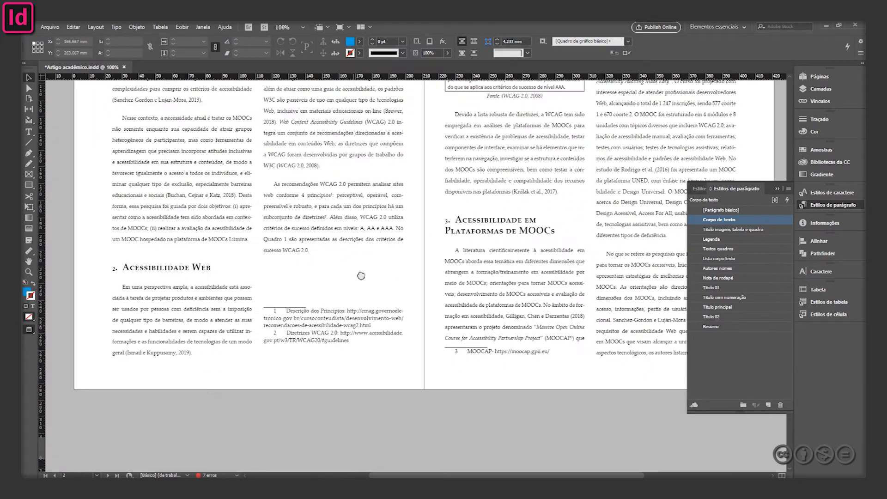
pyautogui.scroll(-15, 433, 151)
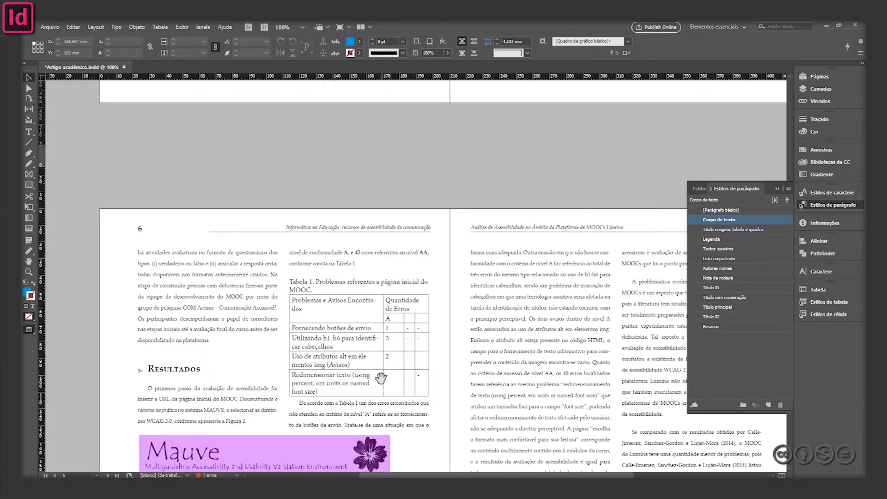
pyautogui.hotkey('ctrl', '=')
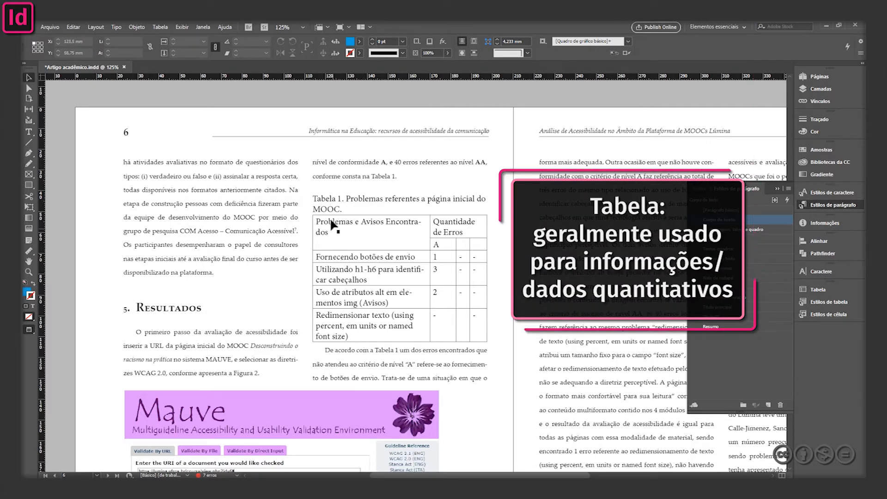
# - Apply the Textos quadros paragraph style to all cells of Tabela 1 and clear the style overrides
pyautogui.doubleClick(342, 209)
pyautogui.moveTo(341, 209); pyautogui.dragTo(316, 199)
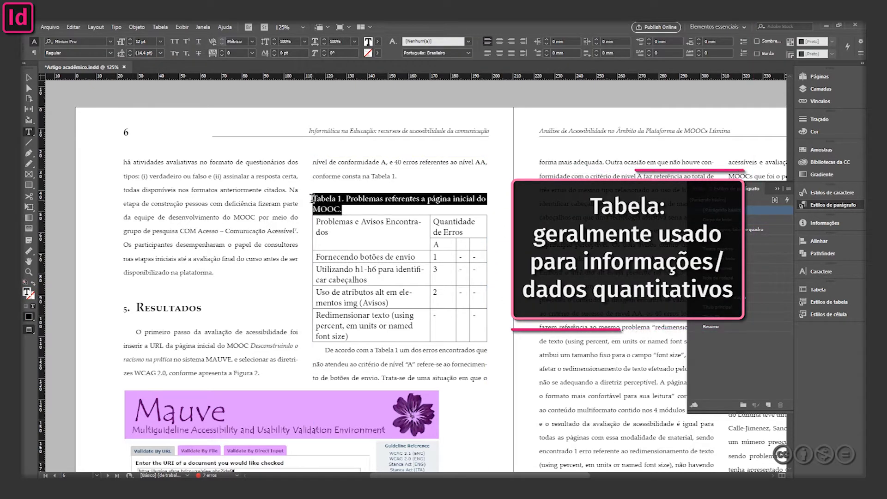
pyautogui.moveTo(477, 334); pyautogui.dragTo(334, 233)
pyautogui.click(727, 229)
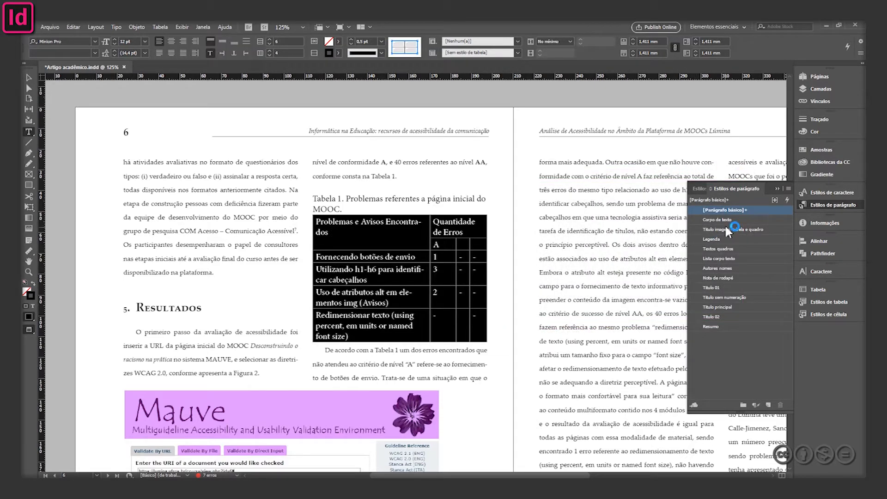
pyautogui.click(728, 250)
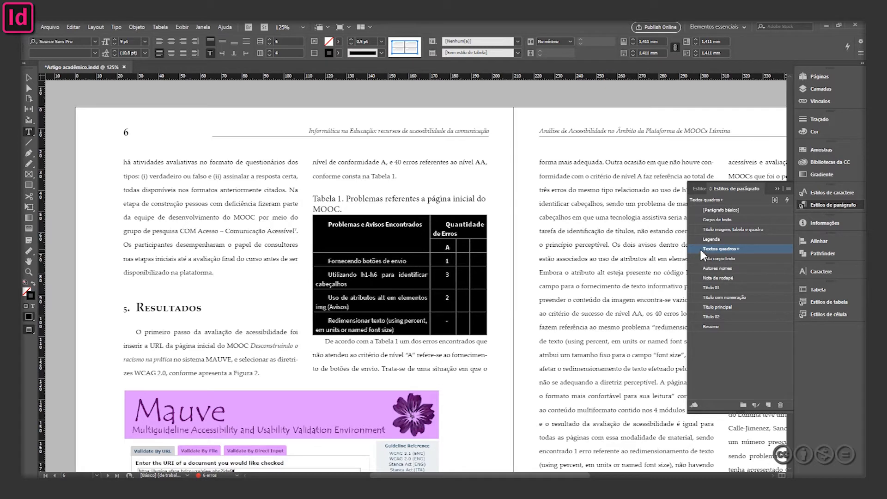
pyautogui.click(756, 405)
# - Edit the Textos quadros paragraph style, setting first-line indent and space after to 0 mm and alignment to Esquerda
pyautogui.doubleClick(714, 249)
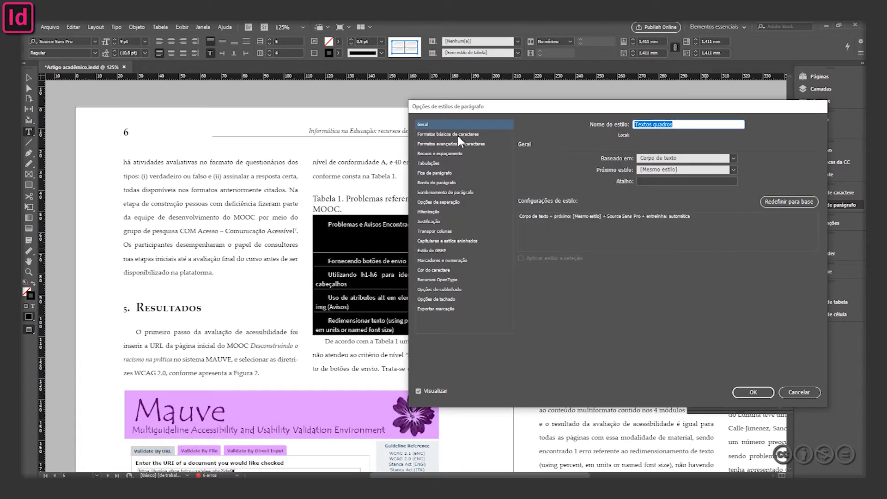
pyautogui.click(457, 134)
pyautogui.click(456, 144)
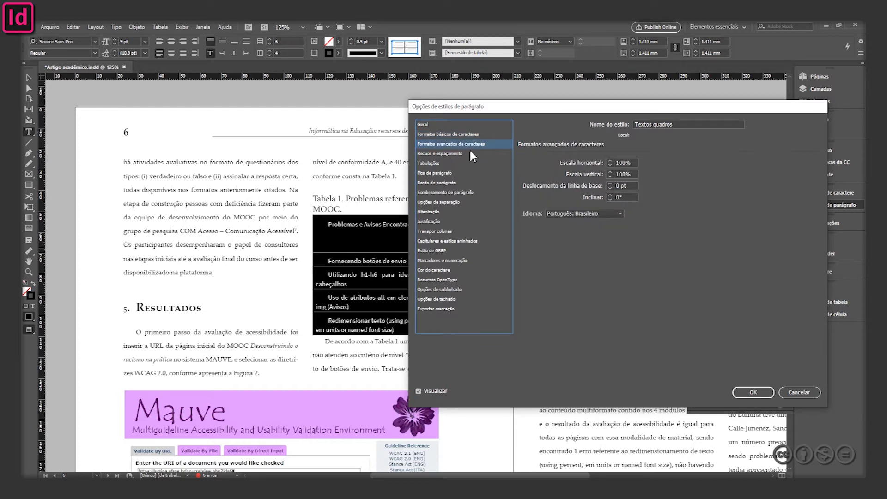
pyautogui.click(470, 153)
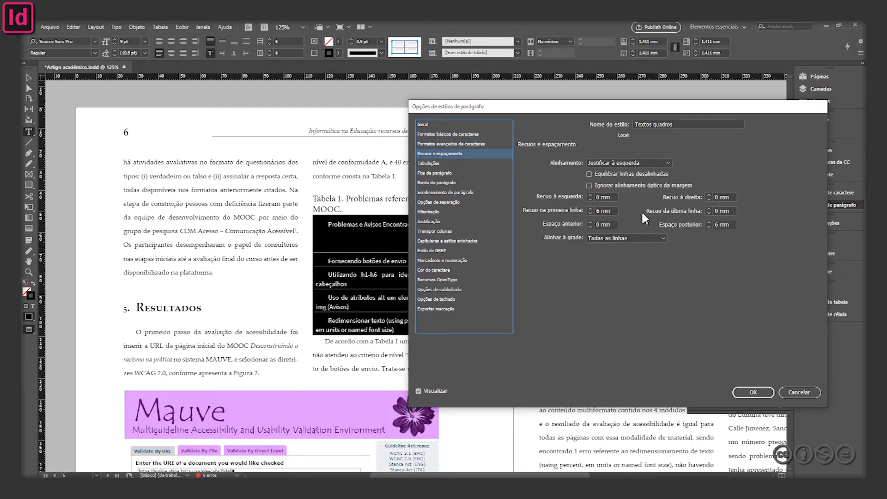
pyautogui.doubleClick(598, 210)
pyautogui.write('0')
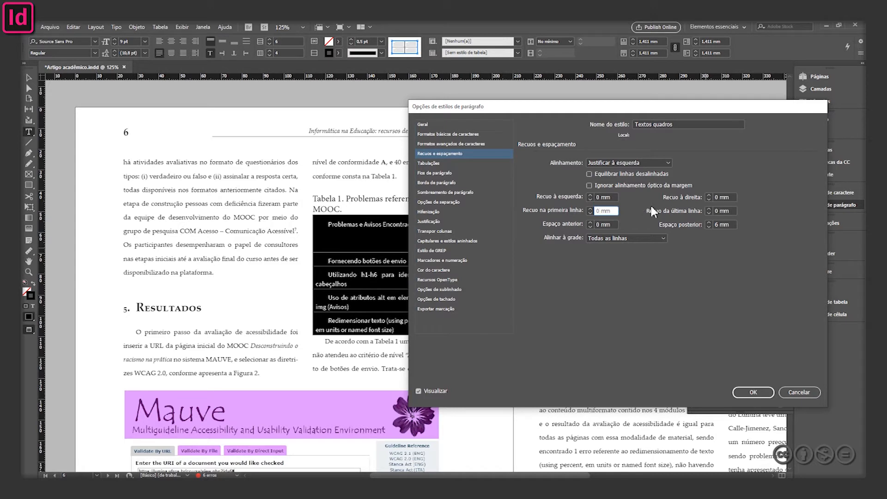
pyautogui.doubleClick(717, 224)
pyautogui.write('0')
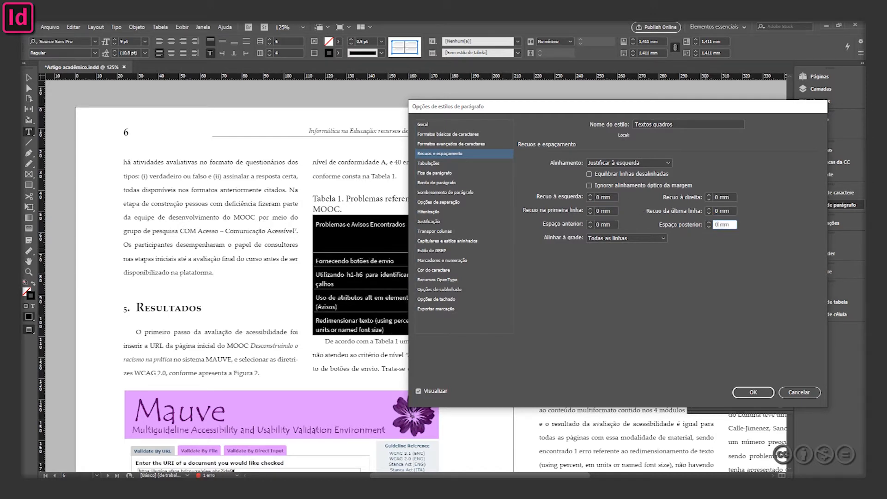
pyautogui.click(623, 163)
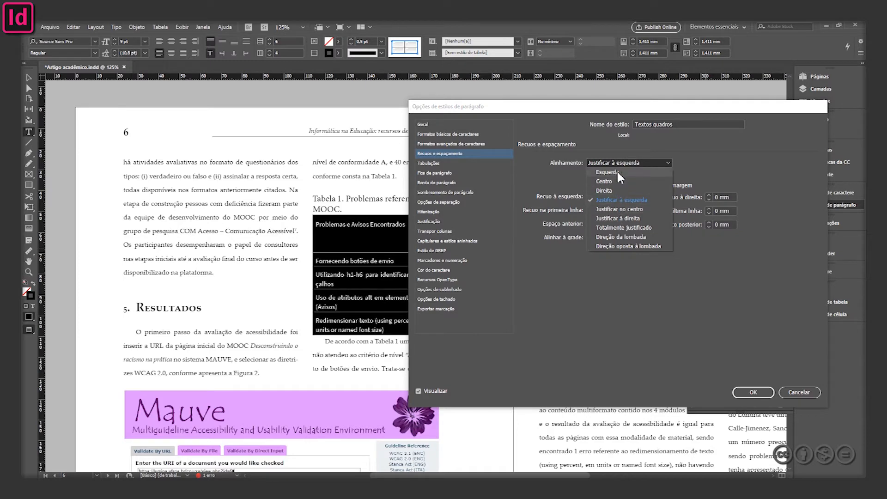
pyautogui.click(616, 171)
pyautogui.click(753, 392)
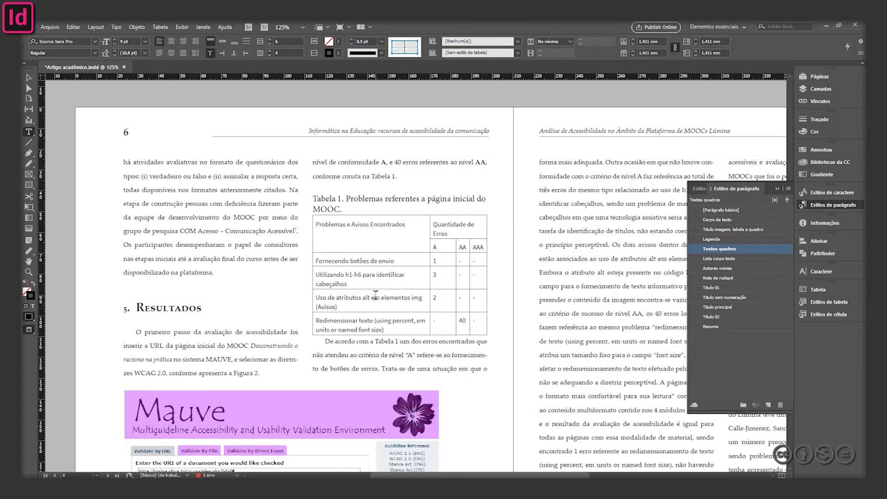
# - Widen the first column of Tabela 1 and check the table's edges against the page's frame guides
pyautogui.click(461, 257)
pyautogui.moveTo(455, 256); pyautogui.dragTo(439, 235)
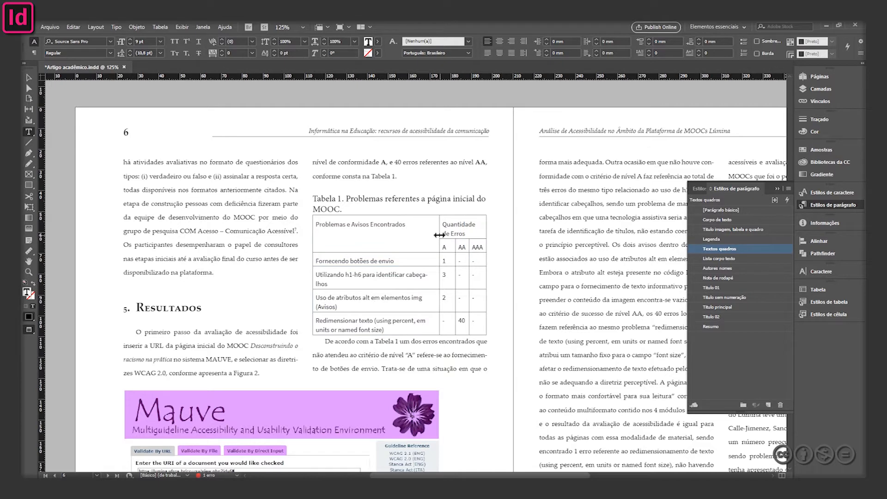
pyautogui.write('w')
pyautogui.press('BackSpace')
pyautogui.click(29, 77)
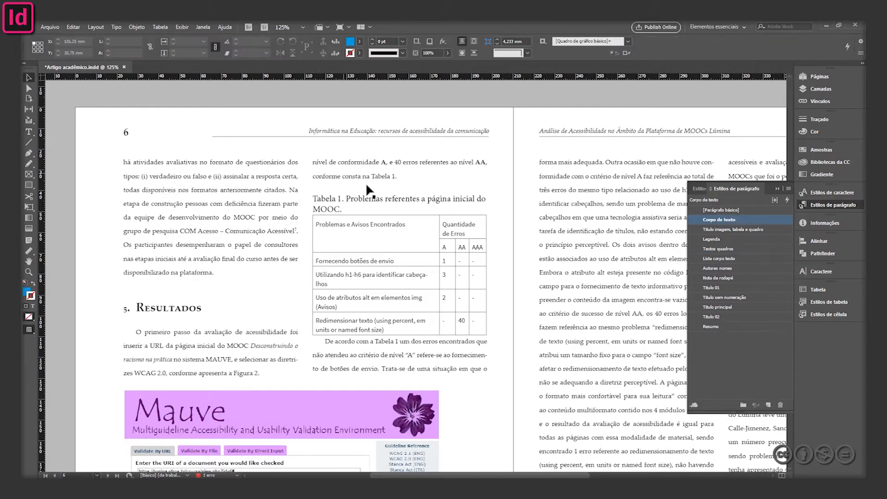
pyautogui.press('w')
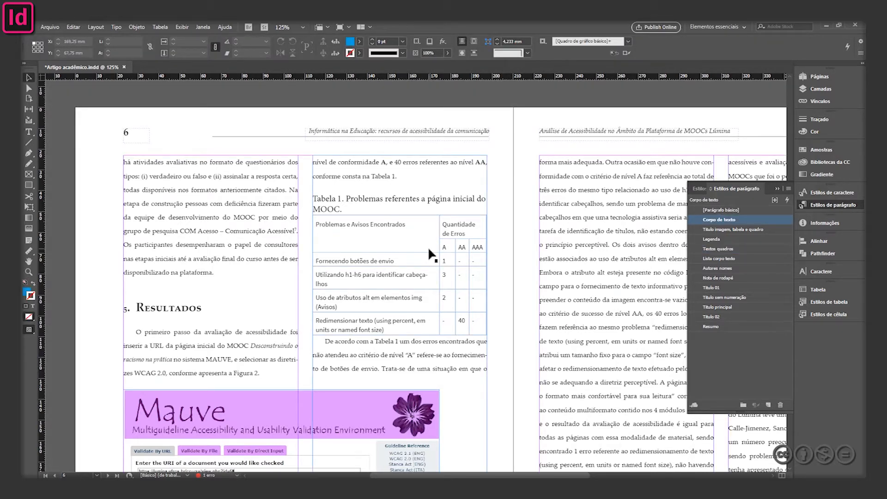
pyautogui.press('w')
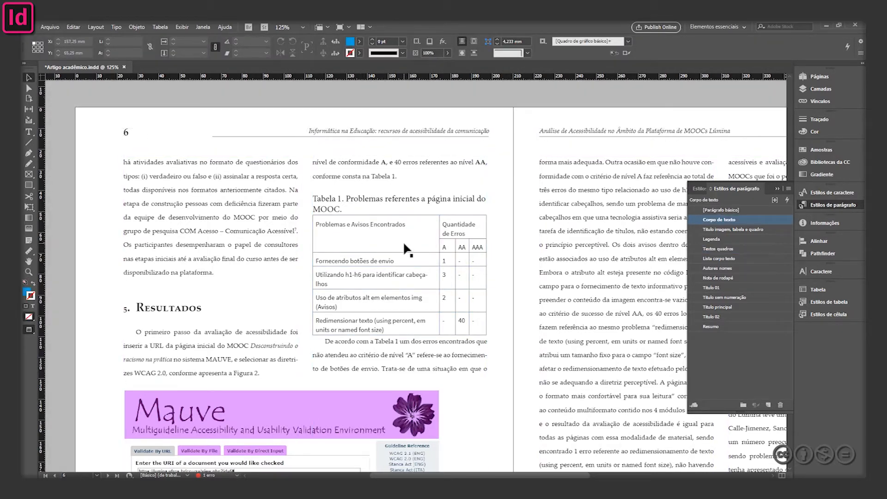
# - Check which paragraph style the title above Tabela 1 on page 6 uses
pyautogui.click(340, 205)
pyautogui.doubleClick(341, 205)
pyautogui.moveTo(344, 209); pyautogui.dragTo(313, 200)
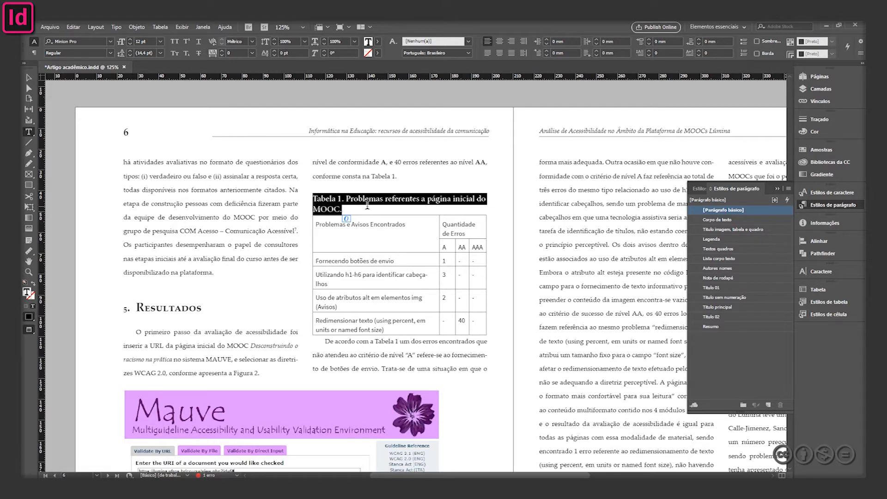
pyautogui.click(29, 78)
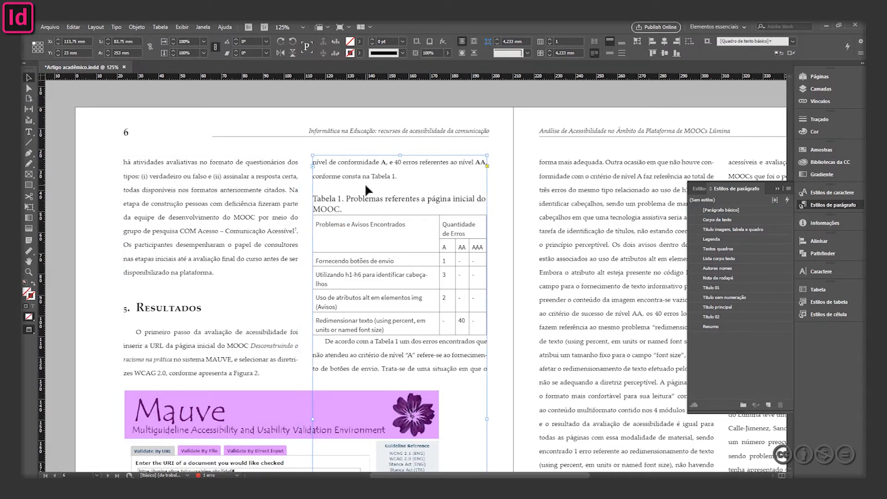
# - Crop the MAUVE screenshot's frame to a single column width of 83,75 mm and shorten it so Tabela 1 starts in the first column
pyautogui.scroll(-6, 235, 278)
pyautogui.click(281, 202)
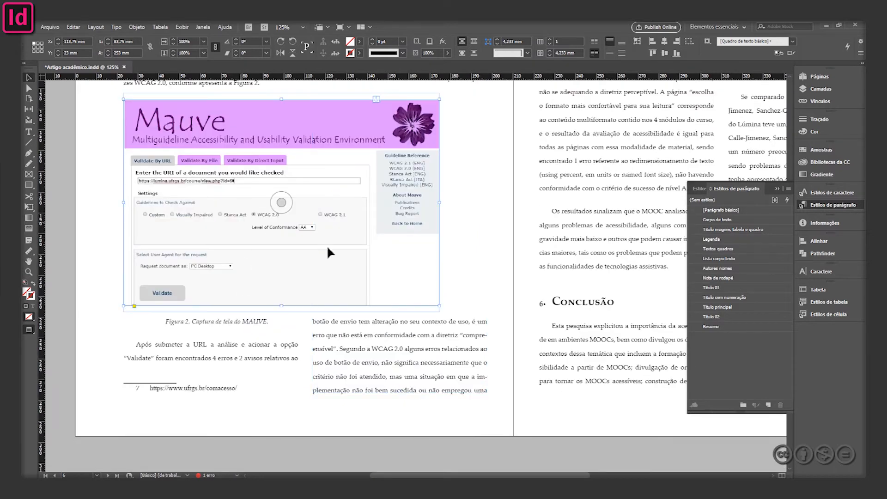
pyautogui.press('w')
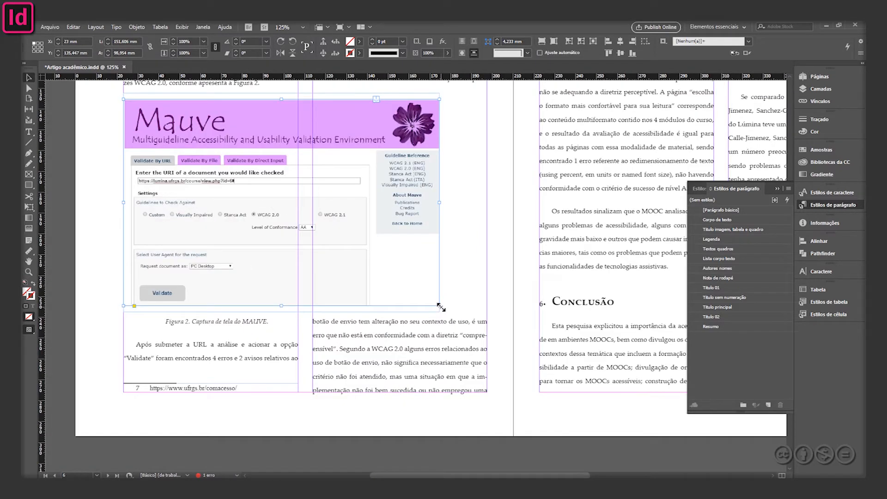
pyautogui.moveTo(440, 305); pyautogui.dragTo(298, 244)
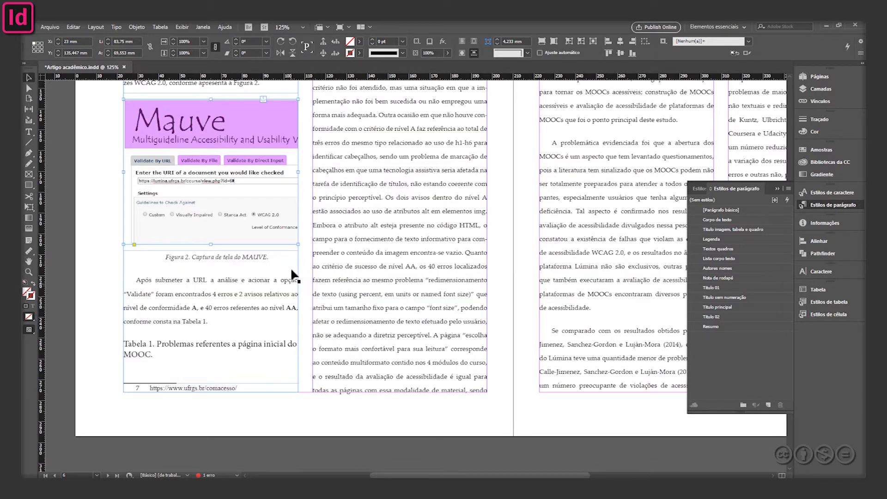
pyautogui.moveTo(210, 244); pyautogui.dragTo(211, 208)
pyautogui.click(103, 262)
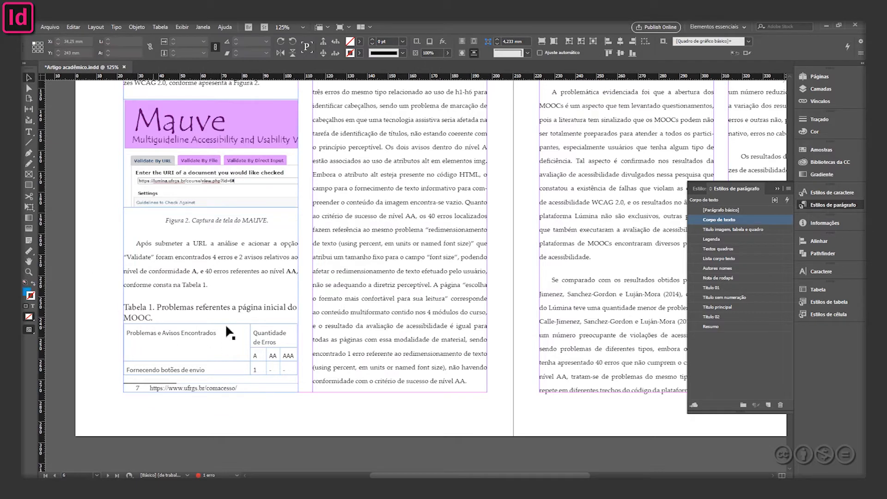
pyautogui.press('w')
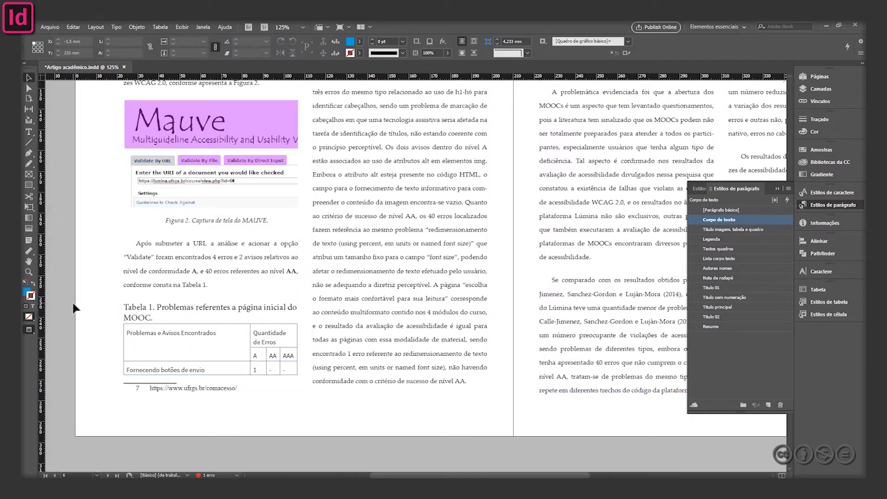
# - Try to move Tabela 1 entirely into the second column by shortening the first column's text frame on page 6
pyautogui.keyDown('ctrl'); pyautogui.keyDown('alt'); pyautogui.click(359, 308); pyautogui.keyUp('alt'); pyautogui.keyUp('ctrl')
pyautogui.keyDown('ctrl'); pyautogui.keyDown('alt'); pyautogui.click(425, 288); pyautogui.keyUp('alt'); pyautogui.keyUp('ctrl')
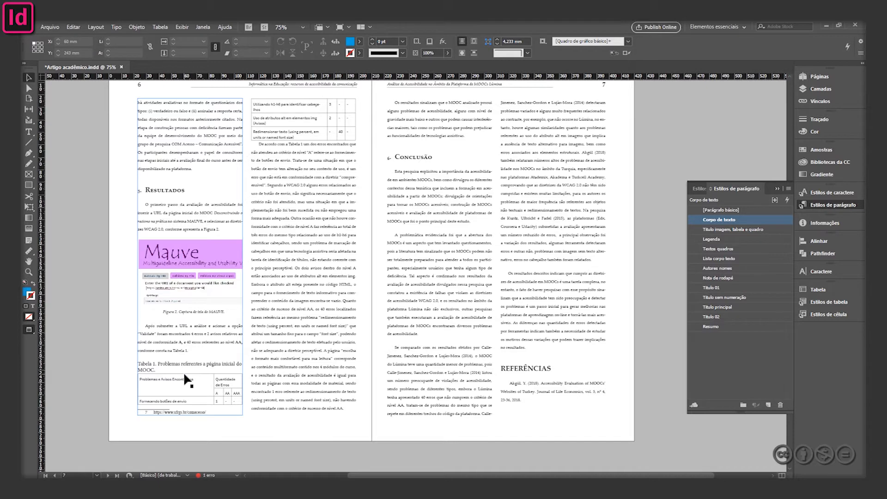
pyautogui.hotkey('ctrl', '=')
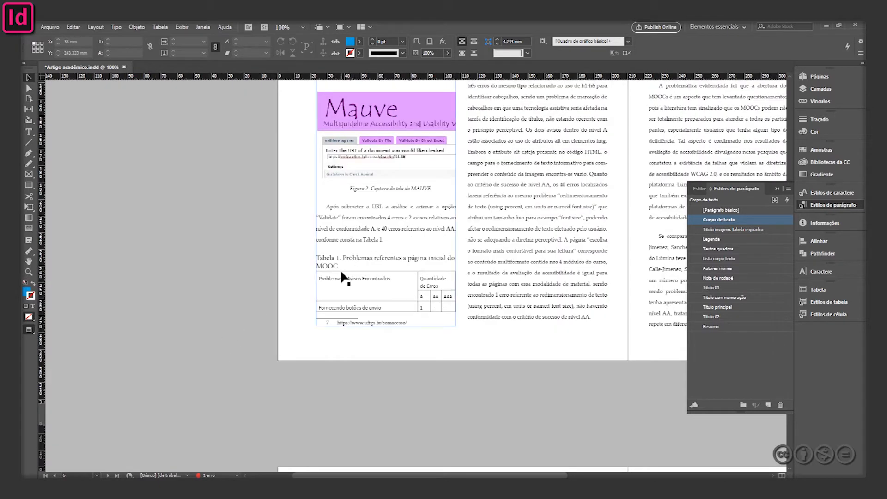
pyautogui.moveTo(386, 325); pyautogui.dragTo(384, 252)
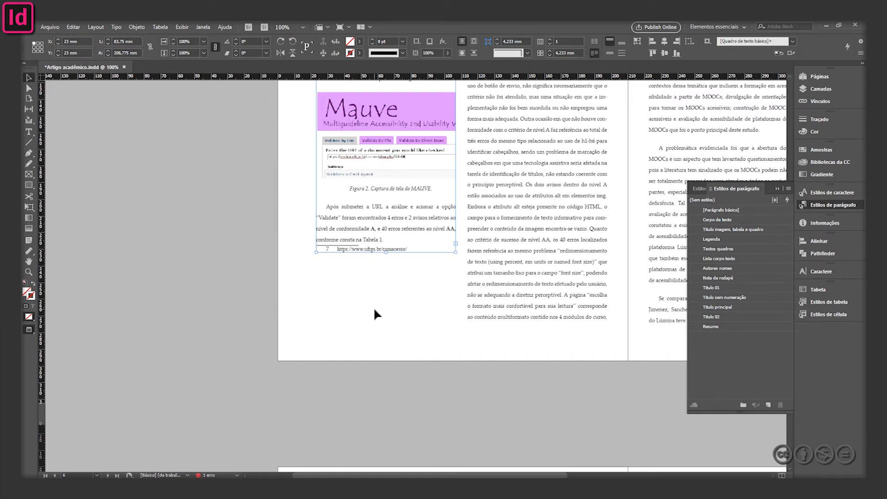
pyautogui.hotkey('ctrl', 'z')
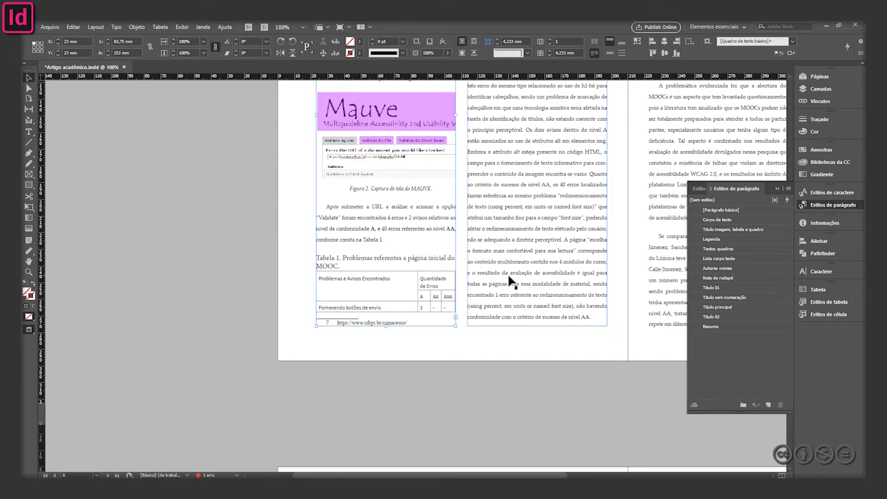
pyautogui.moveTo(501, 252); pyautogui.dragTo(348, 397)
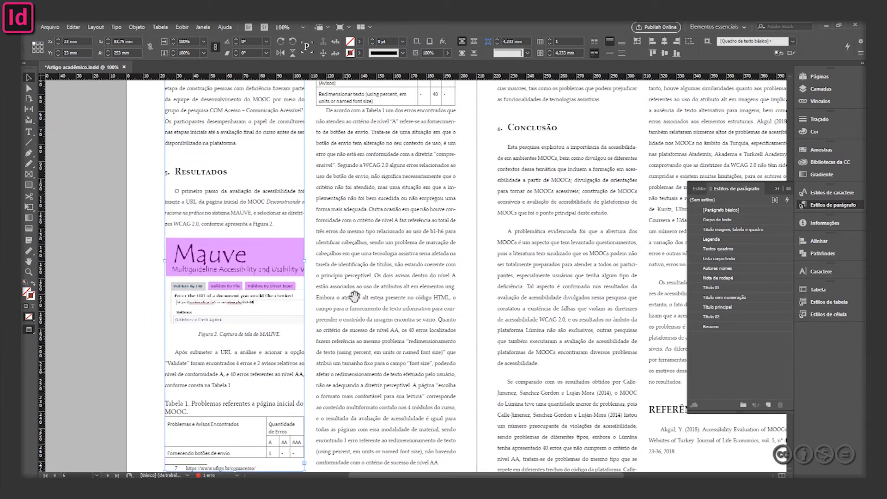
pyautogui.press('t')
pyautogui.click(260, 144)
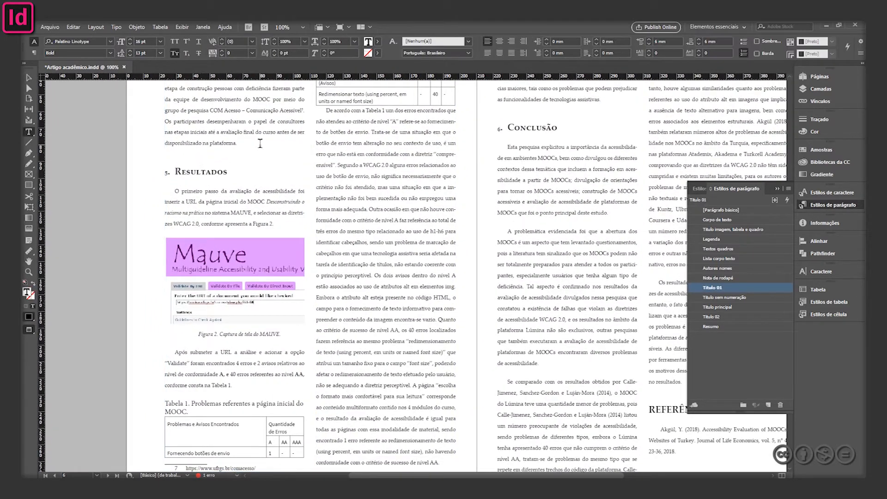
pyautogui.press('Down')
pyautogui.click(28, 77)
pyautogui.moveTo(395, 234); pyautogui.dragTo(357, 362)
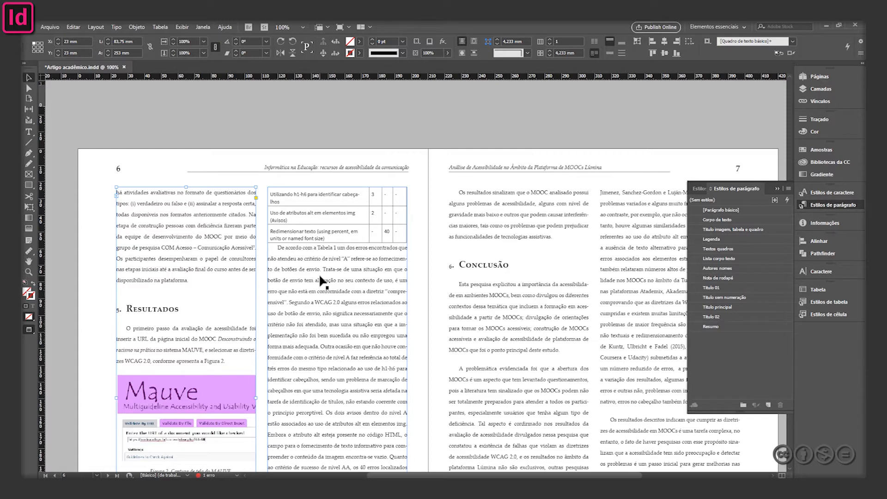
pyautogui.keyDown('ctrl'); pyautogui.keyDown('alt'); pyautogui.click(358, 314); pyautogui.keyUp('alt'); pyautogui.keyUp('ctrl')
pyautogui.moveTo(373, 341); pyautogui.dragTo(335, 269)
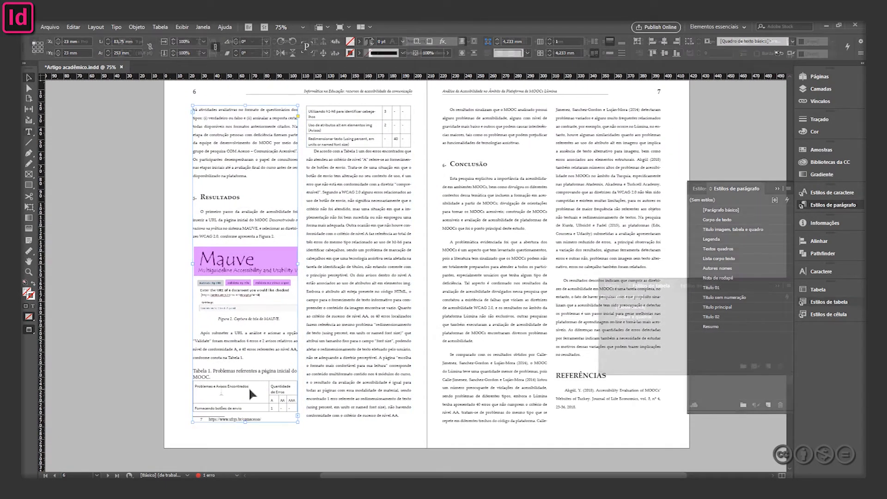
# - Enable Manter com a próxima linha in the row and column options for all cells of Tabela 1
pyautogui.doubleClick(251, 391)
pyautogui.moveTo(251, 390); pyautogui.dragTo(258, 375)
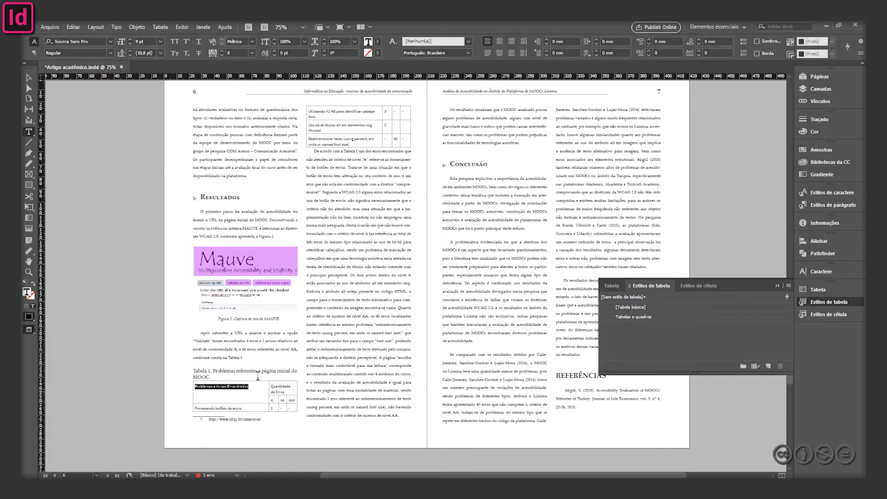
pyautogui.hotkey('ctrl', 'alt', 'a')
pyautogui.click(815, 290)
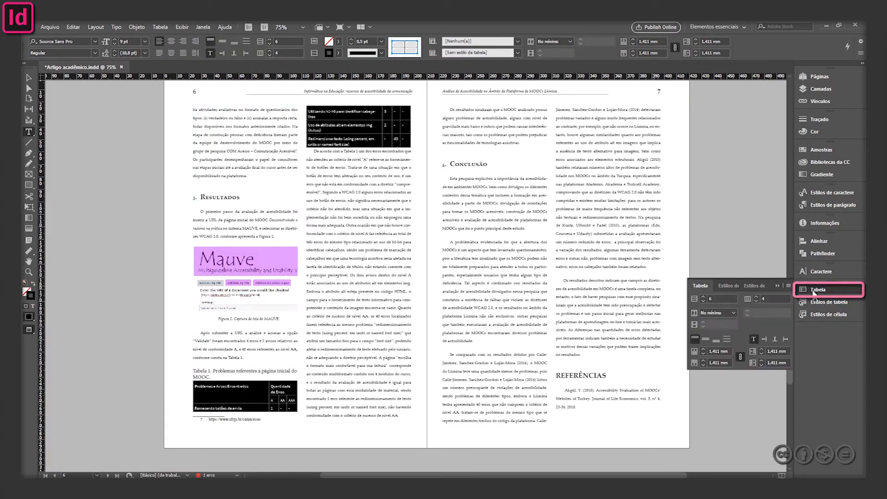
pyautogui.click(812, 291)
pyautogui.click(787, 286)
pyautogui.click(767, 298)
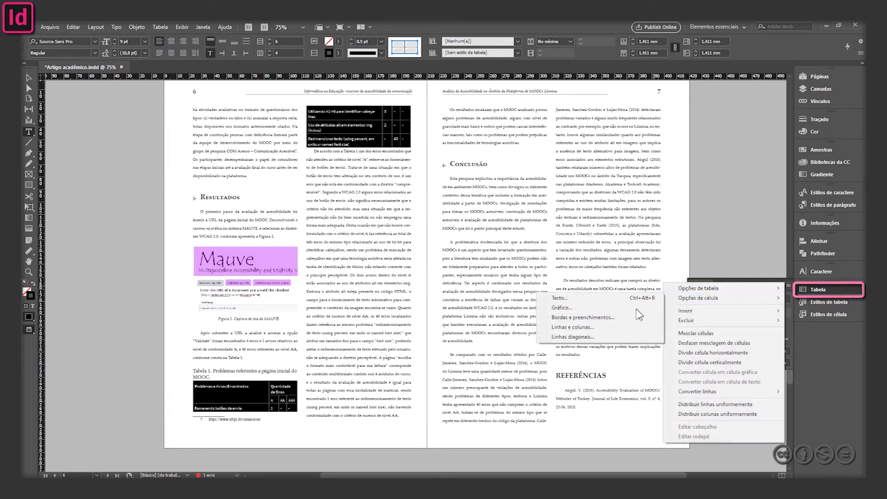
pyautogui.click(599, 327)
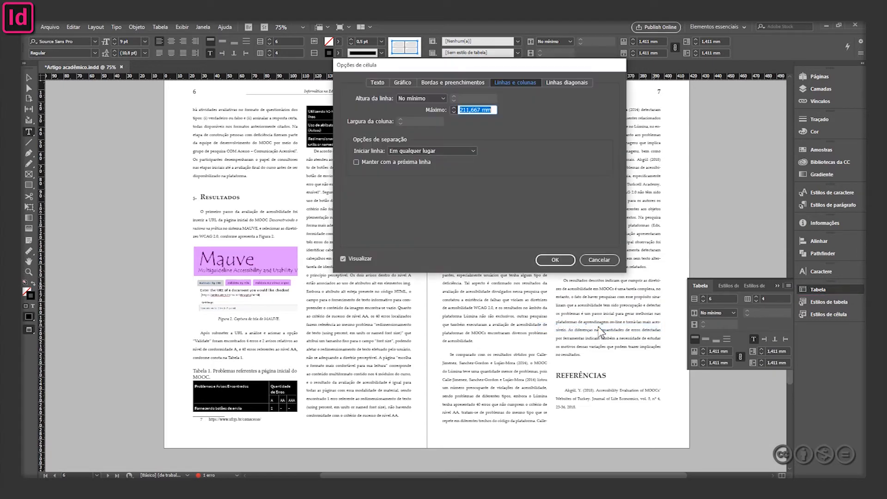
pyautogui.moveTo(510, 69); pyautogui.dragTo(578, 210)
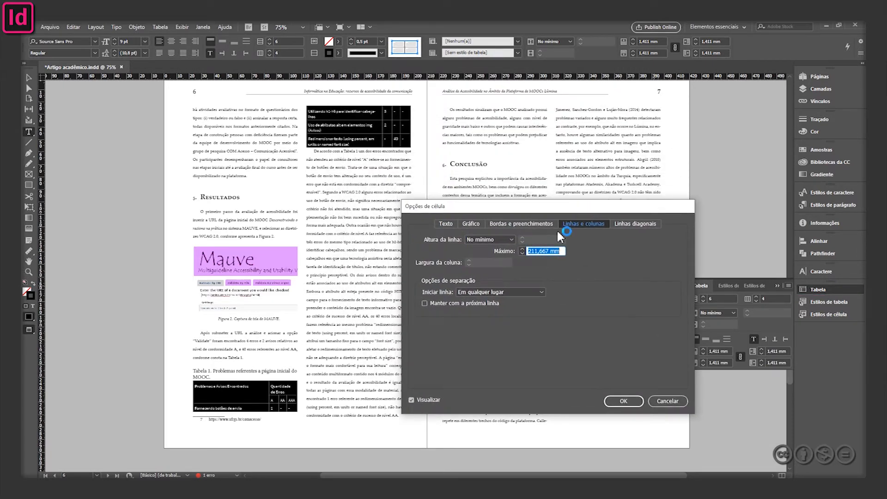
pyautogui.click(454, 306)
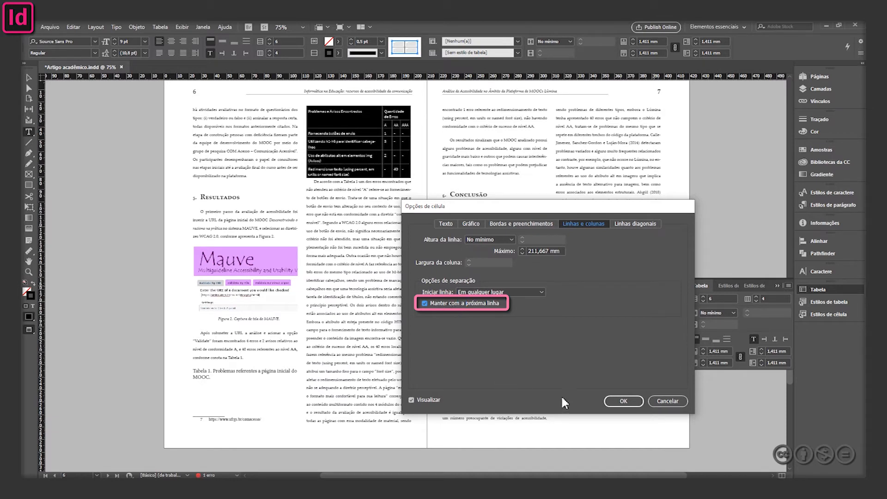
pyautogui.click(621, 405)
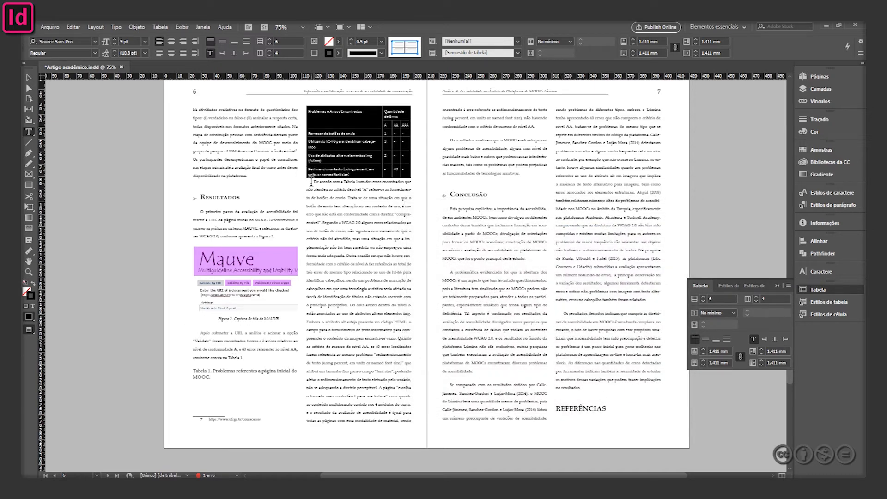
# - Apply the Título imagem, tabela e quadro paragraph style to the Tabela 1 title on page 6 and cut it from the first column
pyautogui.moveTo(214, 377); pyautogui.dragTo(189, 369)
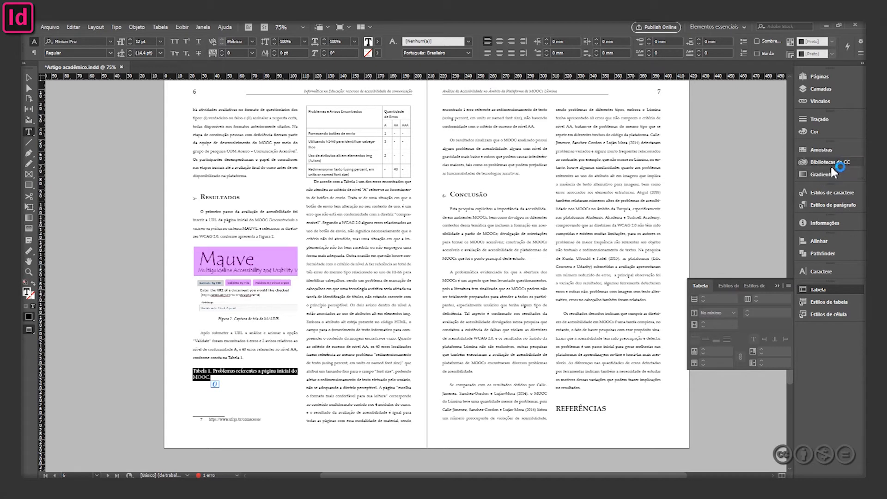
pyautogui.click(831, 205)
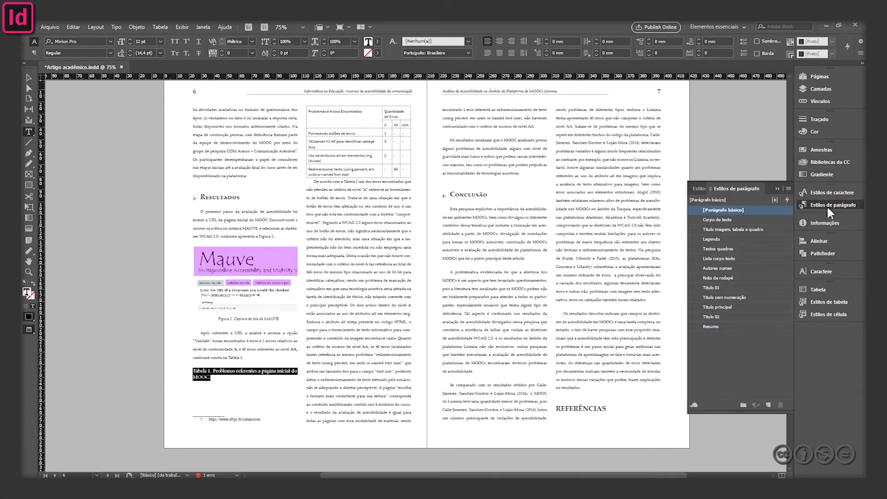
pyautogui.click(758, 230)
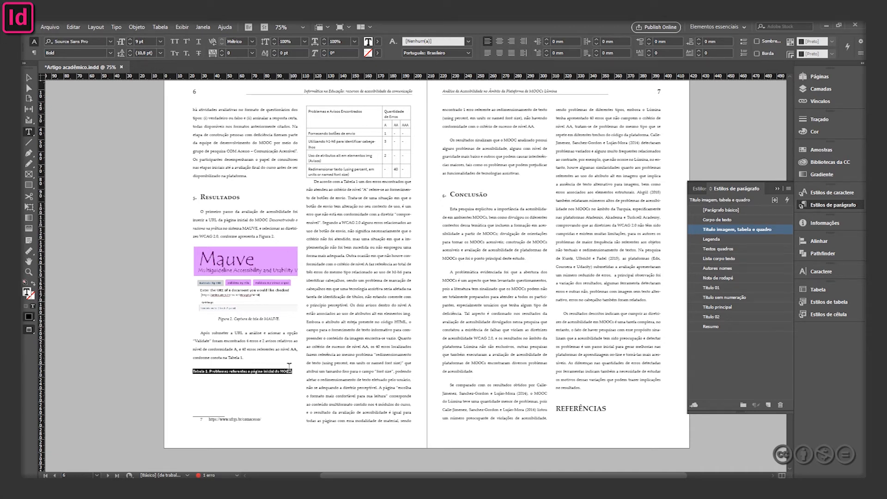
pyautogui.hotkey('ctrl', 'x')
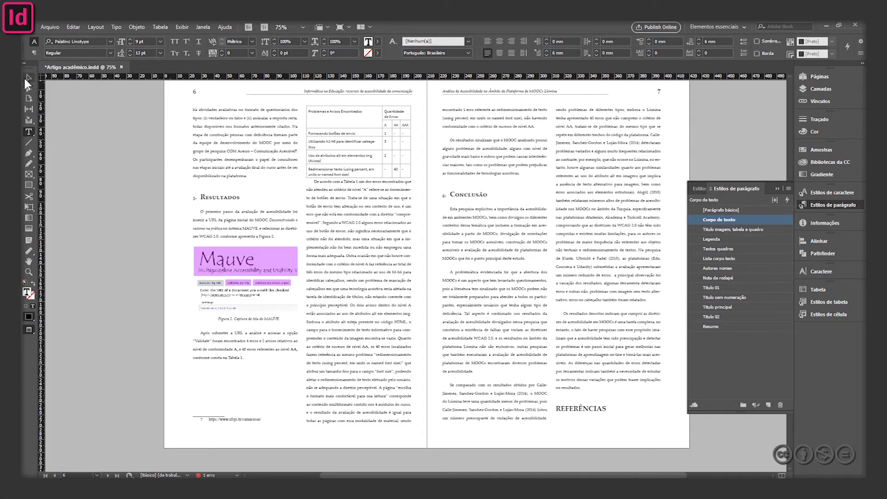
# - Insert one row above the header row of Tabela 1
pyautogui.click(29, 77)
pyautogui.hotkey('ctrl', '=')
pyautogui.hotkey('ctrl', '=')
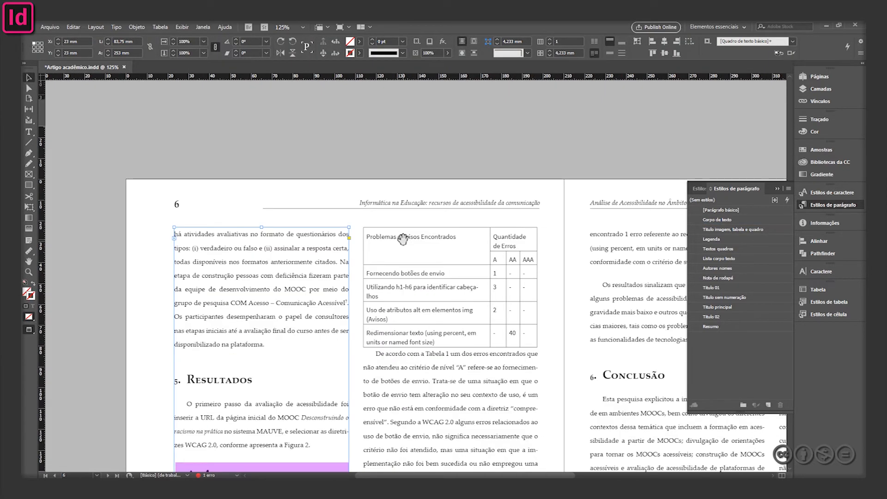
pyautogui.click(434, 236)
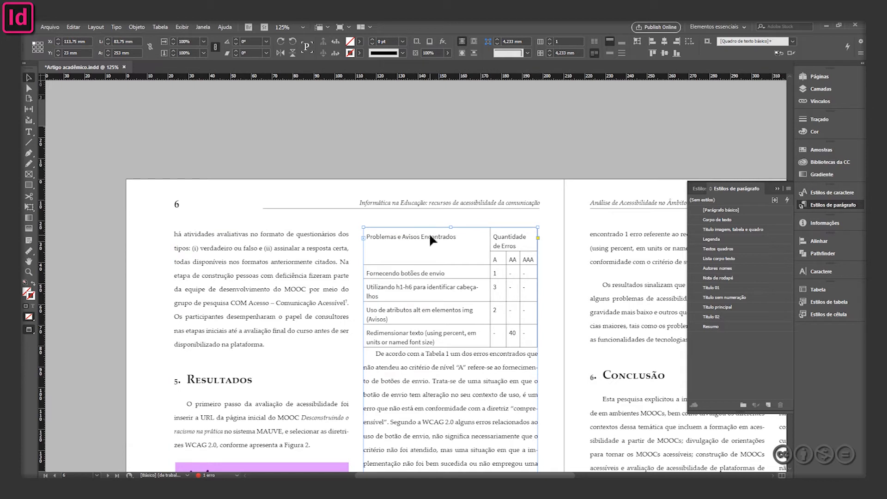
pyautogui.doubleClick(430, 235)
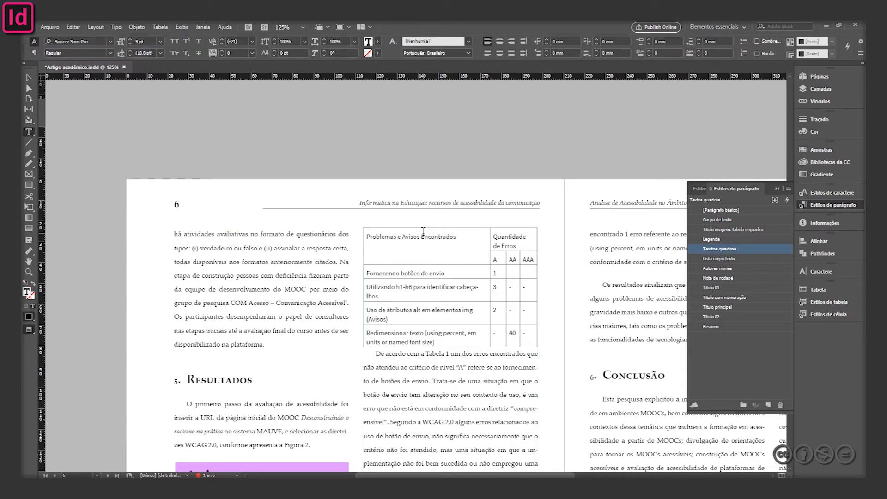
pyautogui.rightClick(423, 232)
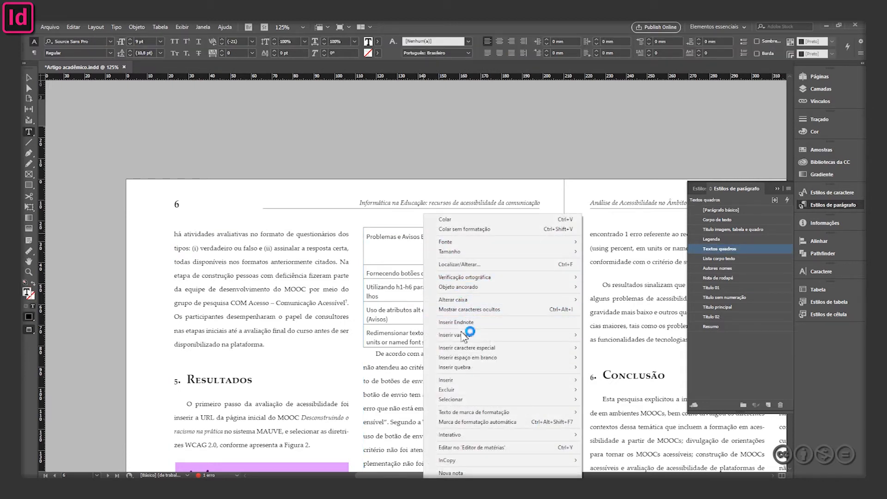
pyautogui.moveTo(464, 369)
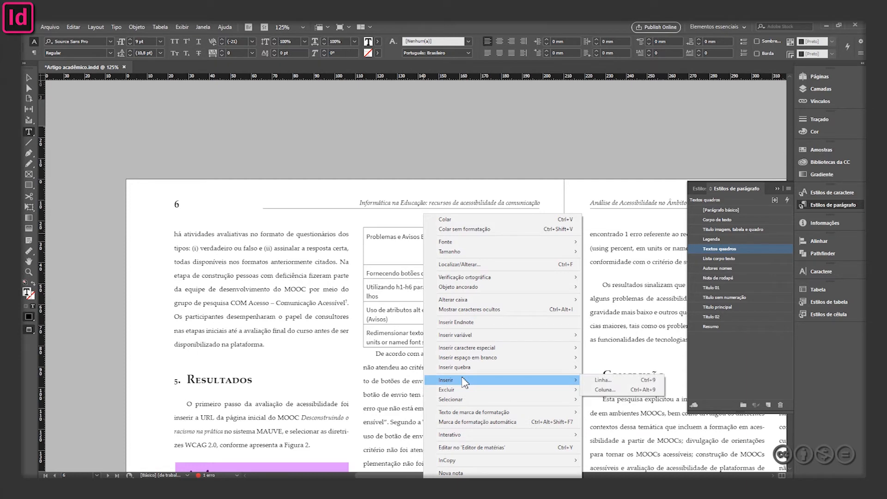
pyautogui.click(646, 383)
pyautogui.click(464, 256)
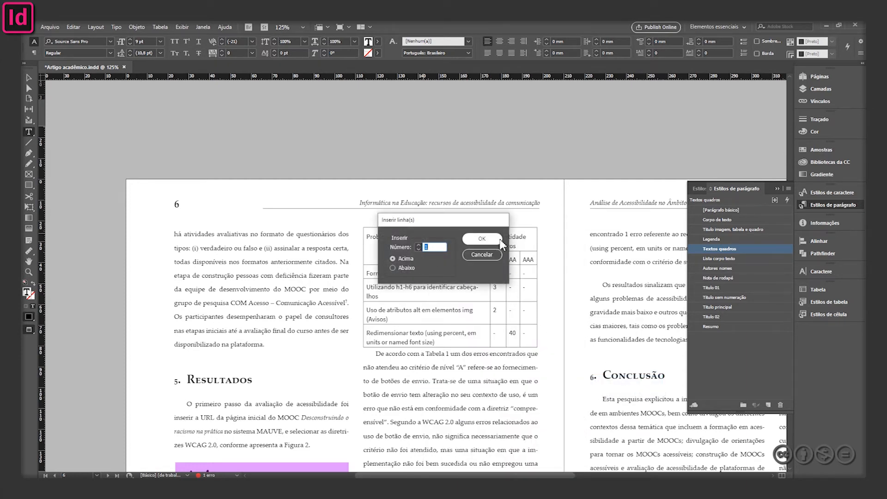
pyautogui.press('Return')
# - Paste the cut title into the new top row of Tabela 1 and merge that row's cells
pyautogui.moveTo(511, 233); pyautogui.dragTo(469, 238)
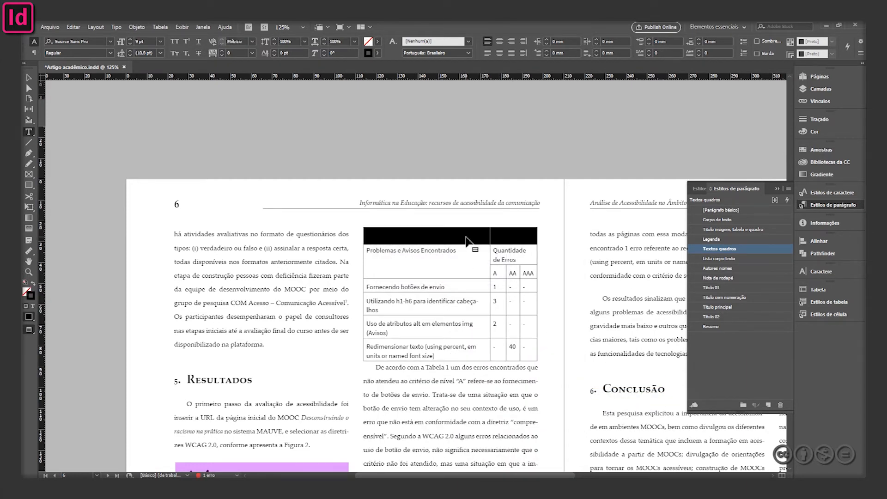
pyautogui.click(371, 235)
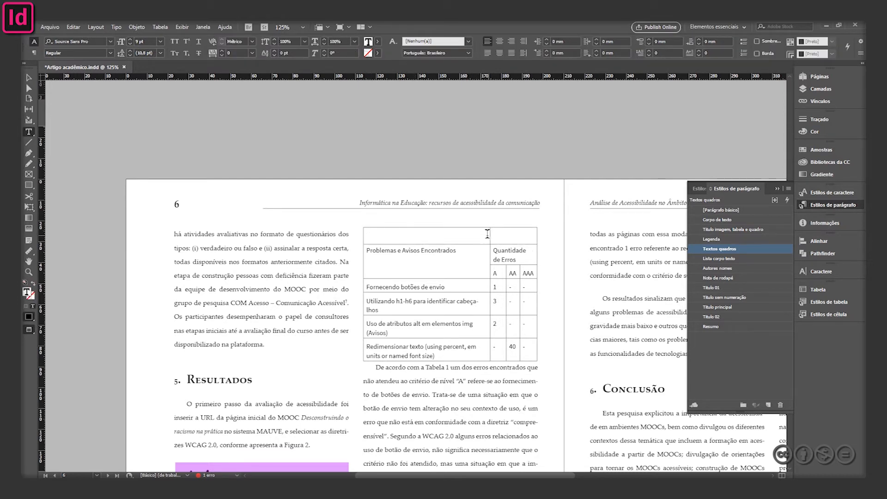
pyautogui.hotkey('ctrl', 'v')
pyautogui.moveTo(498, 237); pyautogui.dragTo(439, 238)
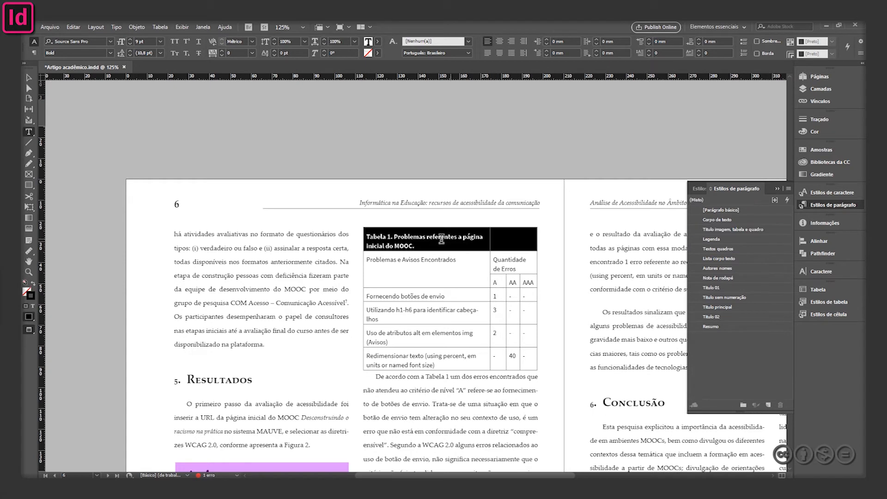
pyautogui.rightClick(437, 241)
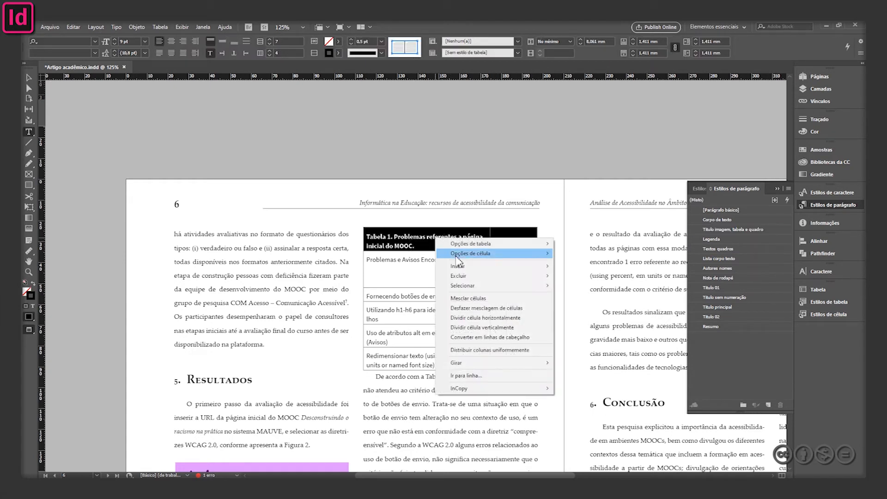
pyautogui.click(482, 298)
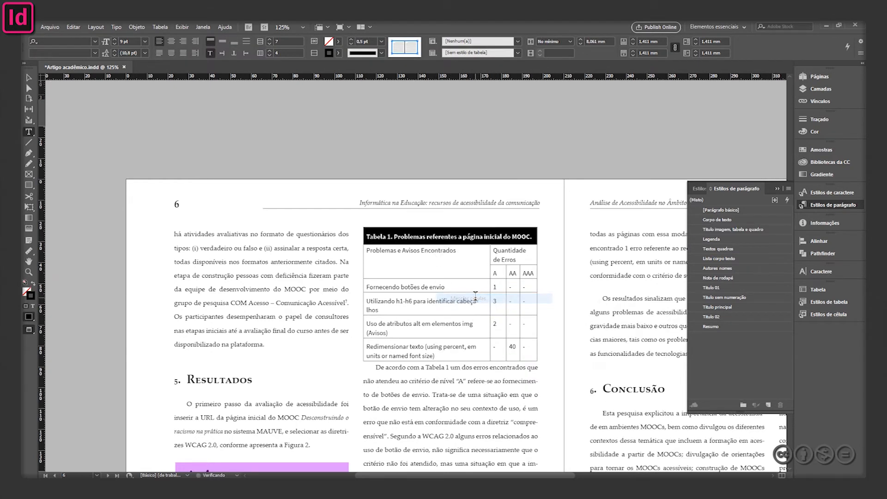
pyautogui.click(466, 251)
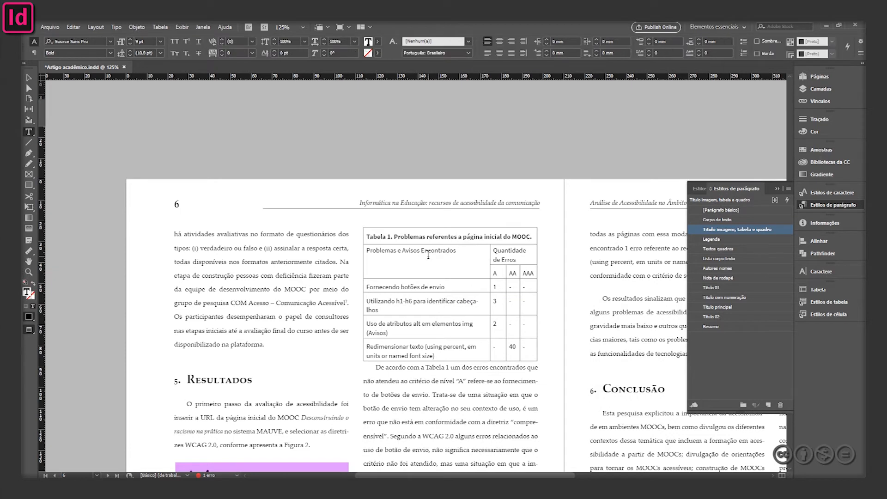
# - Set the borders of the merged title cell in Tabela 1 to a thickness of 0 pt
pyautogui.click(533, 235)
pyautogui.click(820, 293)
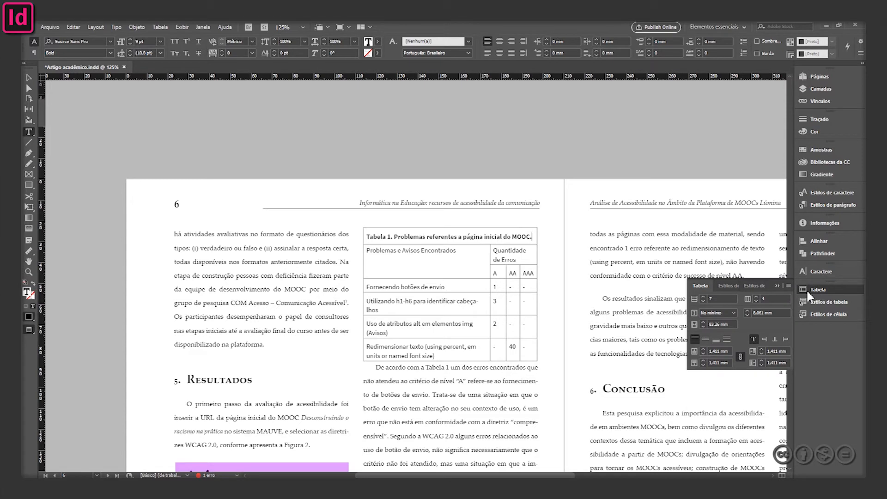
pyautogui.click(788, 286)
pyautogui.moveTo(750, 299)
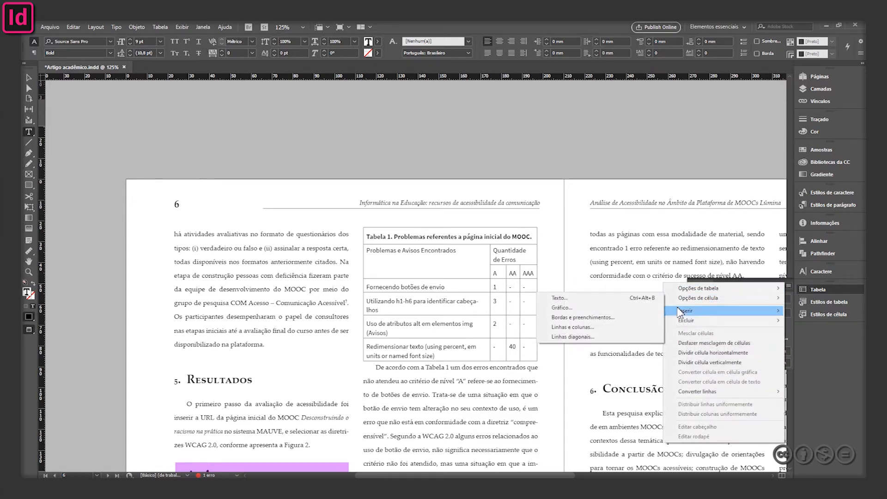
pyautogui.click(627, 319)
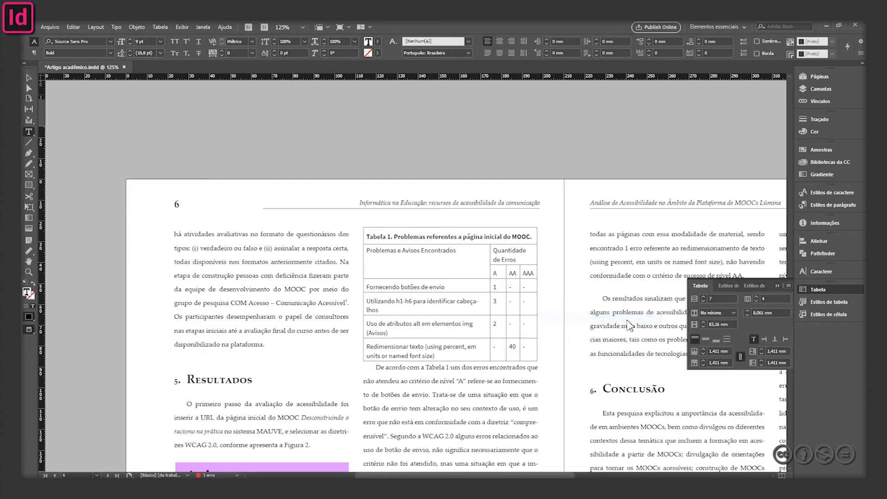
pyautogui.moveTo(573, 207); pyautogui.dragTo(631, 83)
pyautogui.click(579, 138)
pyautogui.click(587, 127)
pyautogui.click(633, 135)
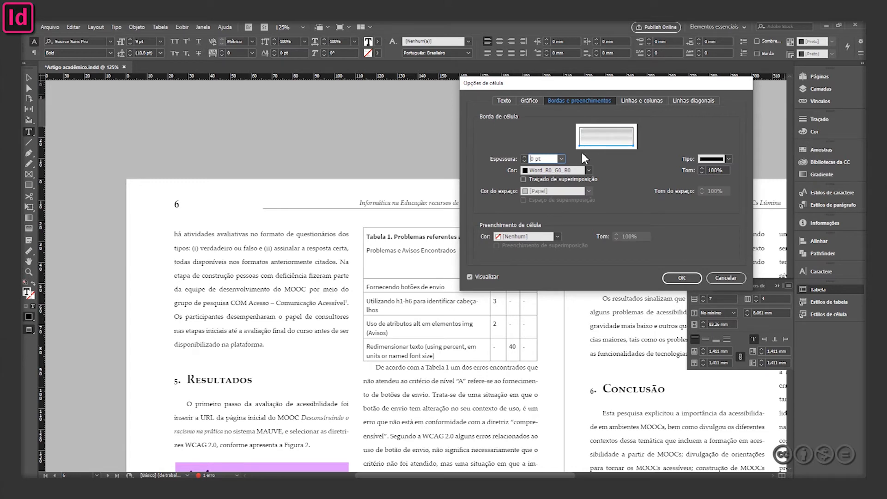
pyautogui.click(579, 139)
pyautogui.click(614, 127)
pyautogui.click(634, 137)
pyautogui.click(561, 159)
pyautogui.click(536, 168)
pyautogui.click(682, 279)
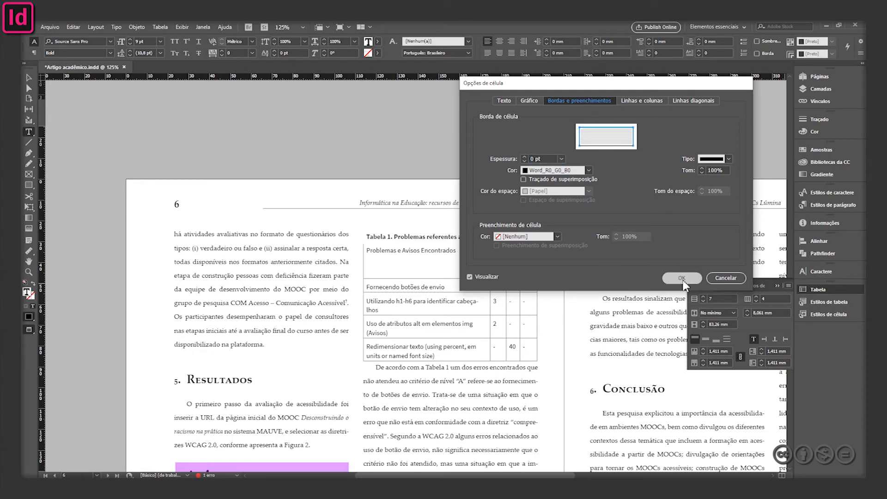
pyautogui.click(681, 278)
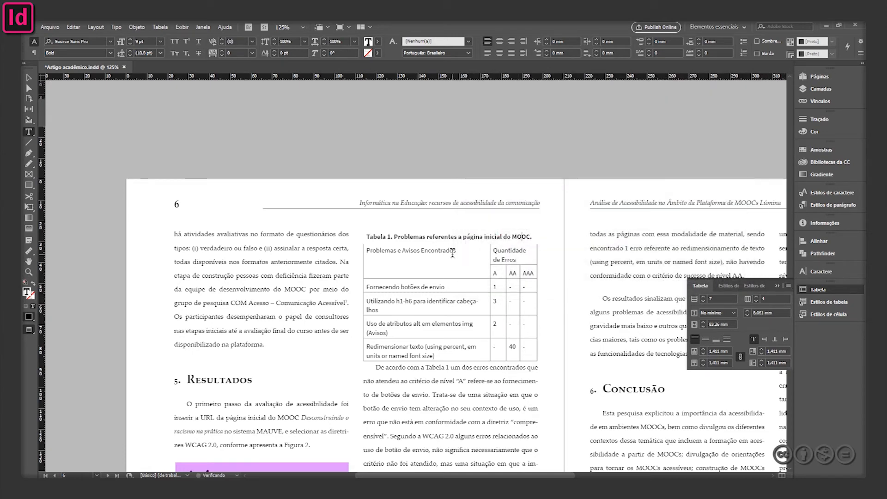
# - Set all borders of the Tabela 1 cells below the title row to 1 pt
pyautogui.moveTo(531, 355); pyautogui.dragTo(422, 266)
pyautogui.click(788, 285)
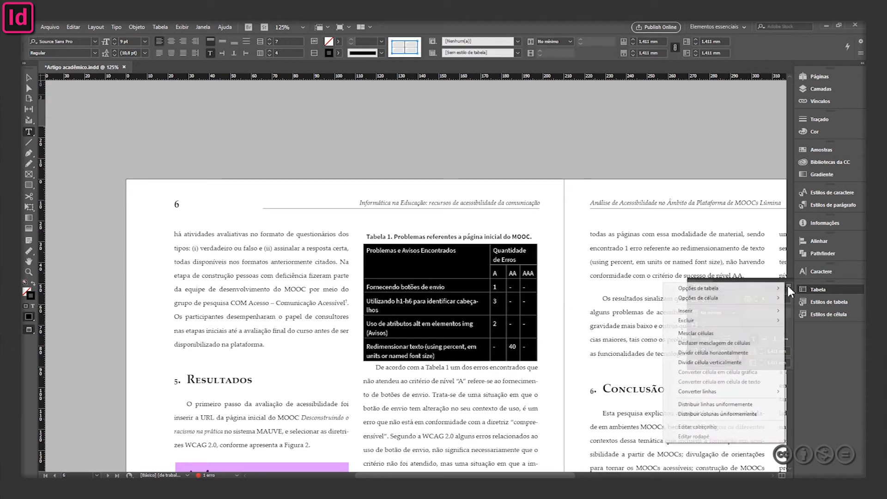
pyautogui.moveTo(757, 297)
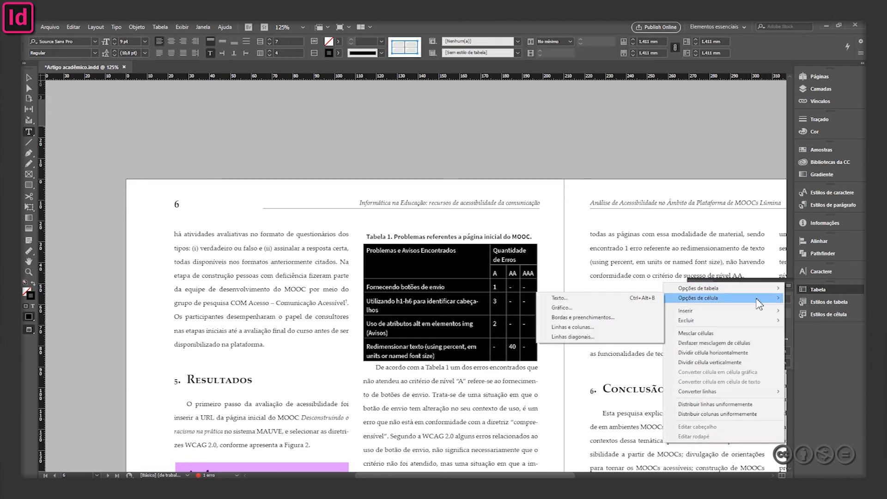
pyautogui.click(634, 318)
pyautogui.click(561, 159)
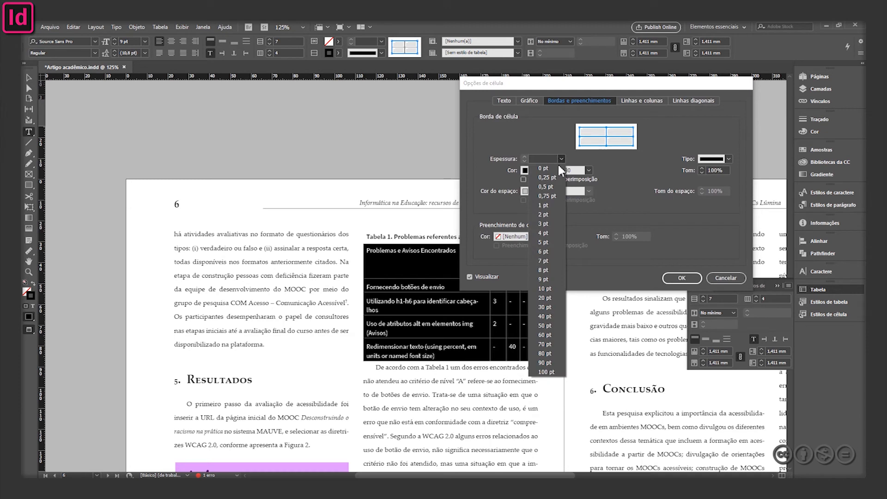
pyautogui.click(552, 186)
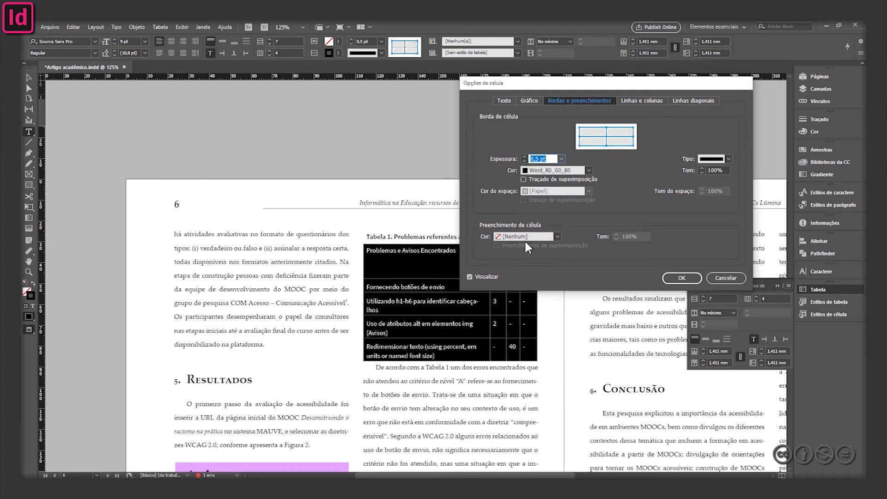
pyautogui.click(561, 159)
pyautogui.click(544, 205)
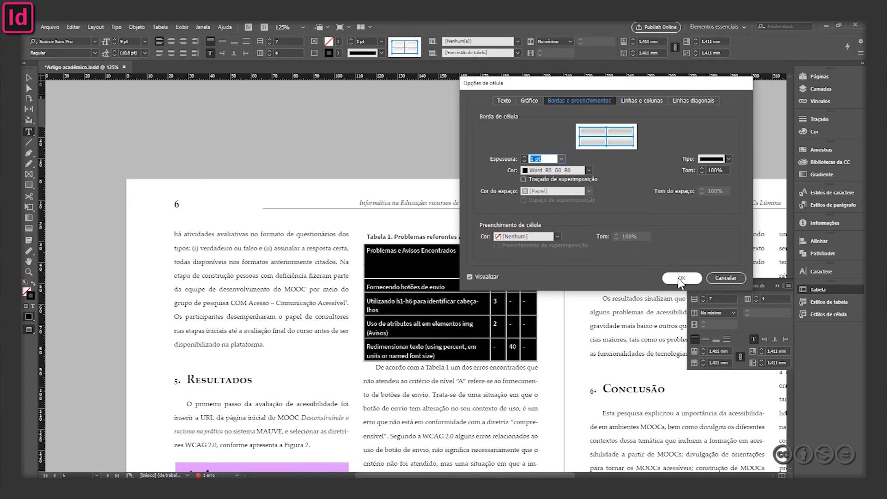
pyautogui.click(677, 277)
pyautogui.click(552, 280)
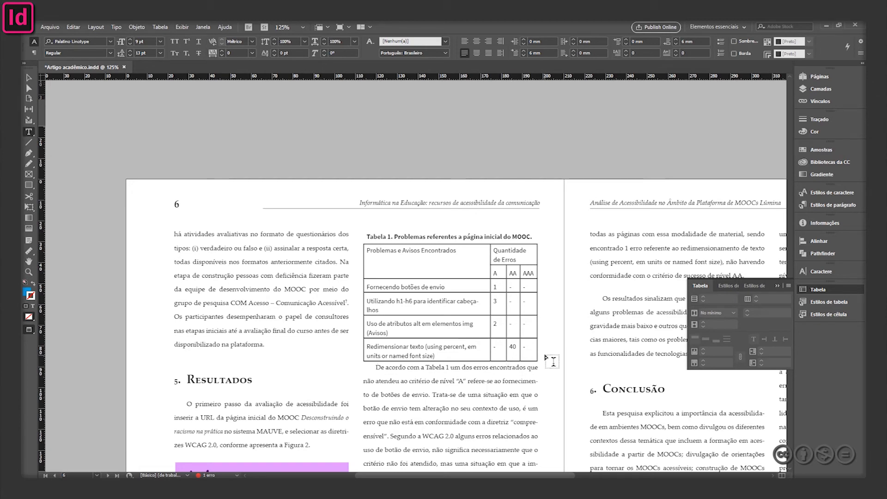
# - Insert a paragraph break between Tabela 1 and the body text starting "De acordo com a Tabela 1"
pyautogui.click(374, 368)
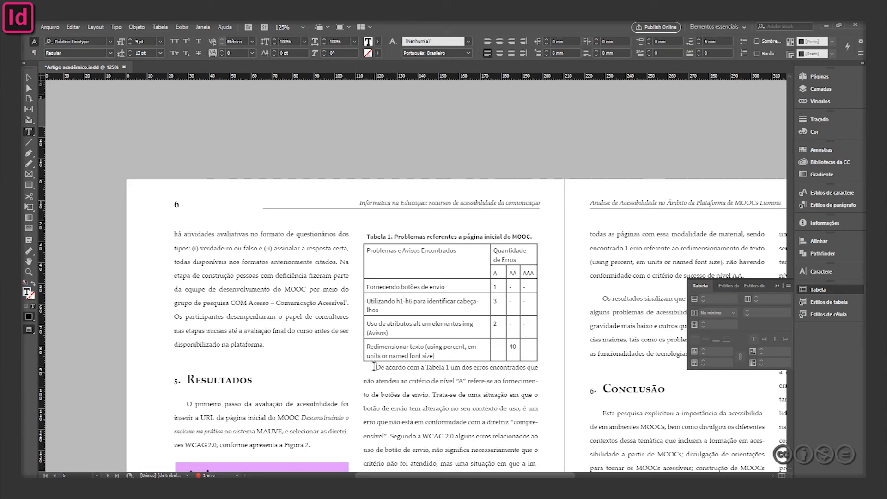
pyautogui.scroll(-3, 374, 365)
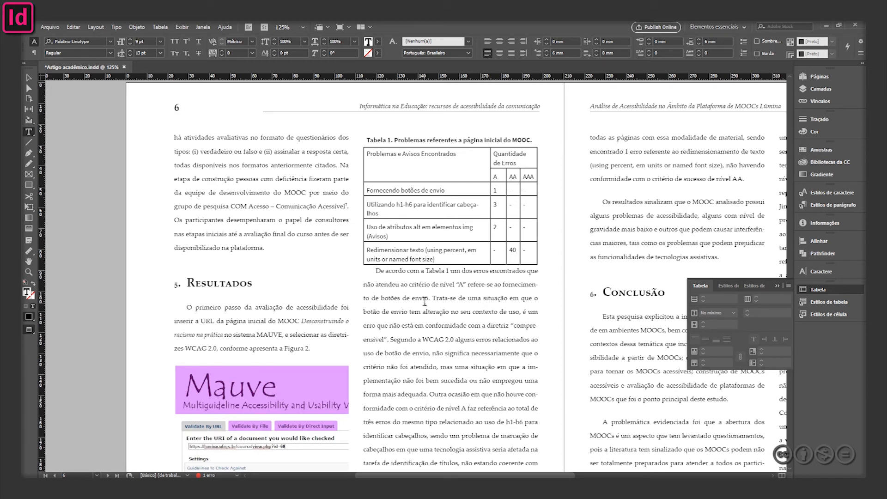
pyautogui.press('Return')
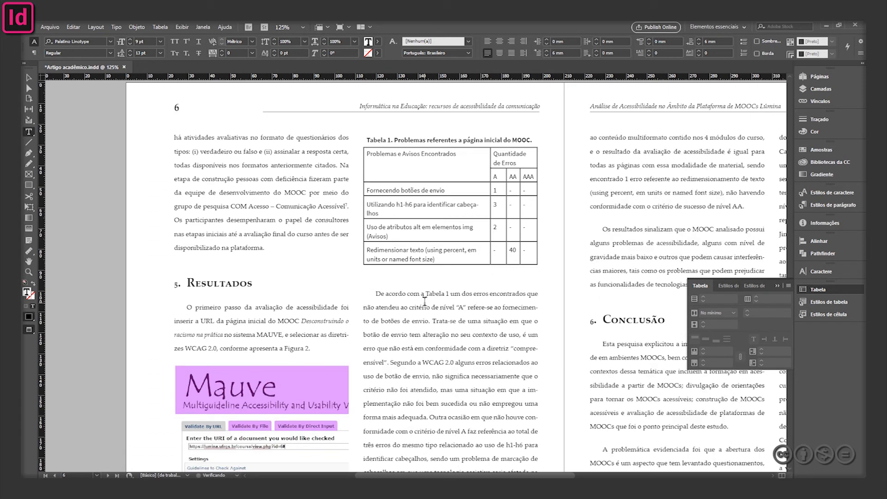
# - Check the text flow from Tabela 1 on page 6 through the references ending on page 9
pyautogui.click(29, 77)
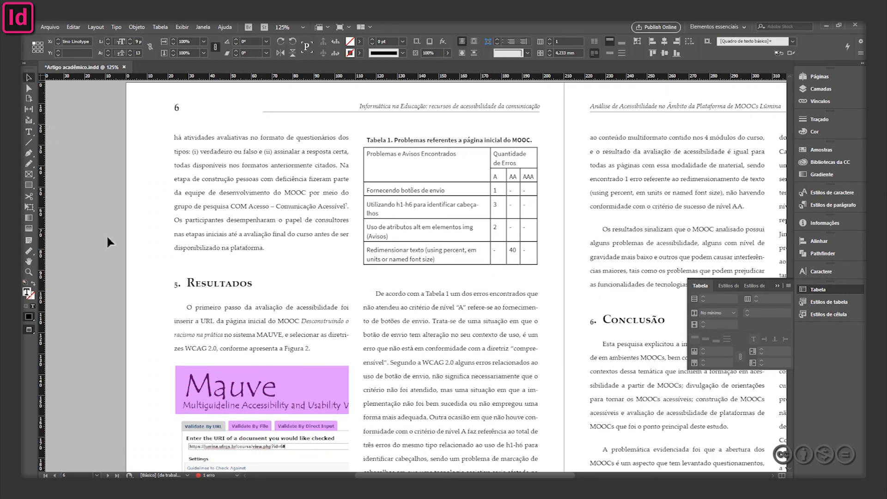
pyautogui.click(458, 355)
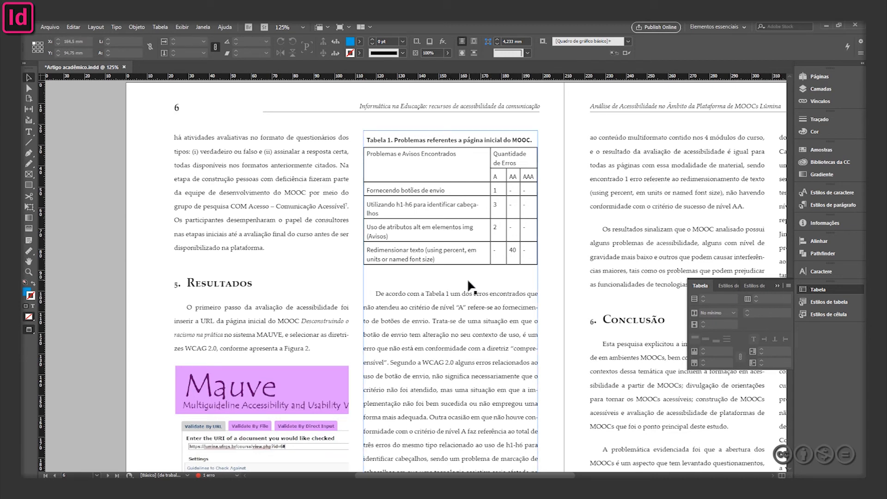
pyautogui.keyDown('ctrl'); pyautogui.keyDown('alt'); pyautogui.click(436, 306); pyautogui.keyUp('alt'); pyautogui.keyUp('ctrl')
pyautogui.keyDown('ctrl'); pyautogui.keyDown('alt'); pyautogui.click(455, 359); pyautogui.keyUp('alt'); pyautogui.keyUp('ctrl')
pyautogui.moveTo(435, 346); pyautogui.dragTo(366, 374)
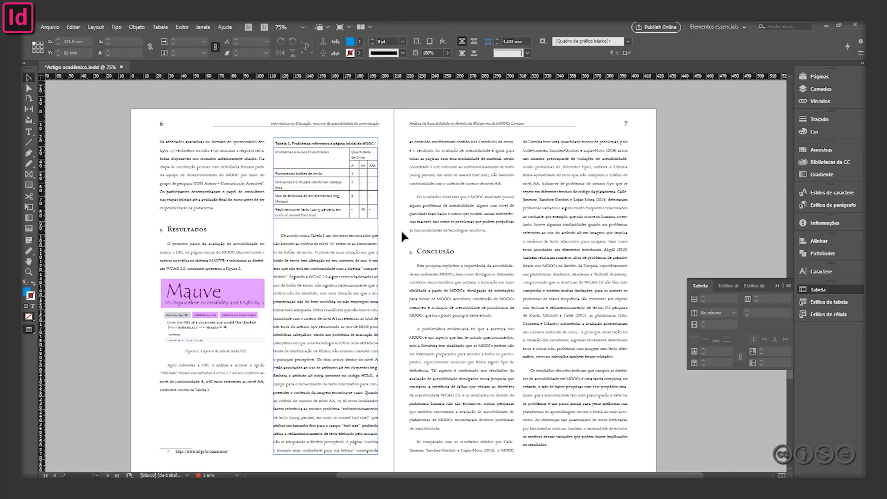
pyautogui.scroll(-5, 401, 231)
pyautogui.scroll(5, 376, 199)
pyautogui.scroll(-5, 356, 279)
pyautogui.scroll(-8, 356, 279)
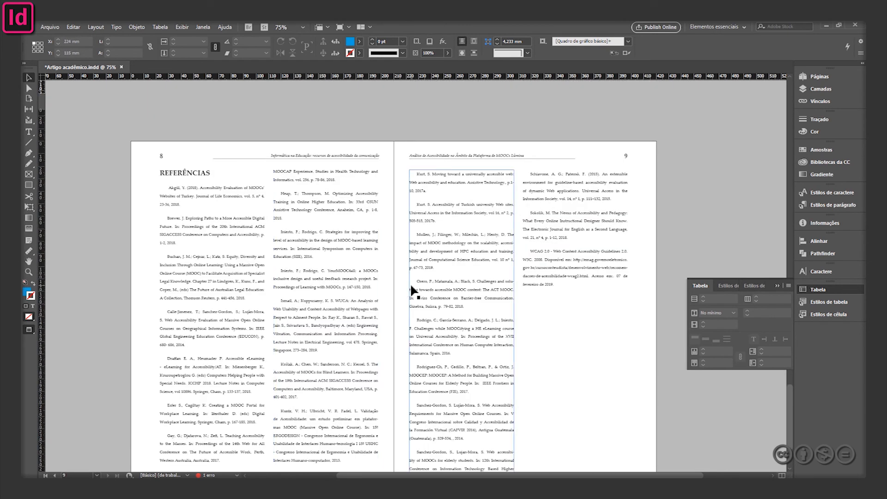
pyautogui.click(574, 208)
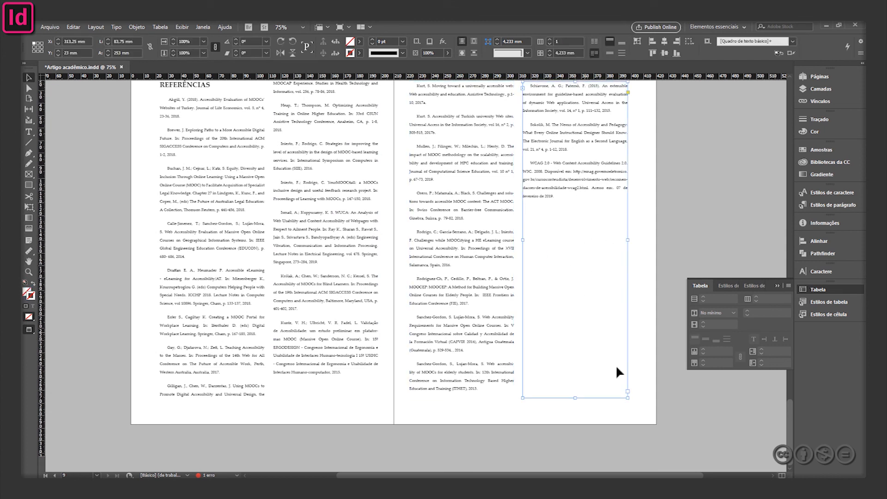
pyautogui.click(672, 216)
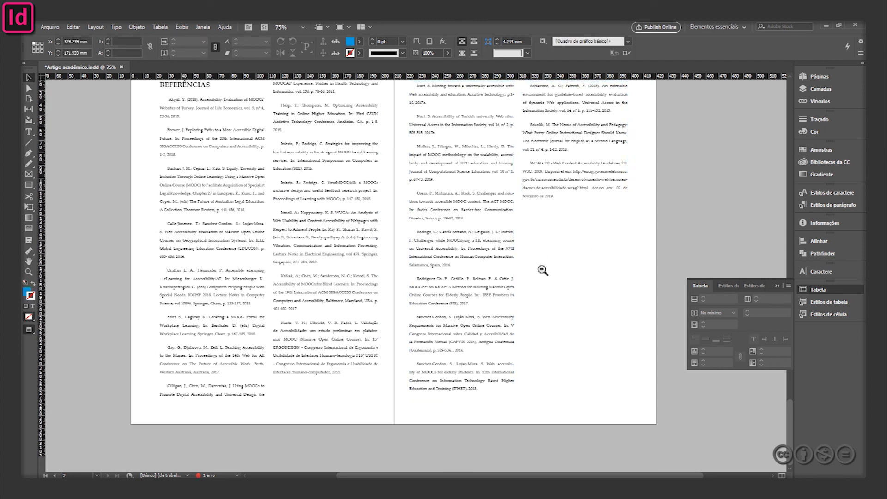
# - Save the Artigo acadêmico.indd document
pyautogui.keyDown('ctrl'); pyautogui.keyDown('alt'); pyautogui.click(478, 312); pyautogui.keyUp('alt'); pyautogui.keyUp('ctrl')
pyautogui.keyDown('ctrl'); pyautogui.keyDown('alt'); pyautogui.click(461, 276); pyautogui.keyUp('alt'); pyautogui.keyUp('ctrl')
pyautogui.scroll(3, 461, 353)
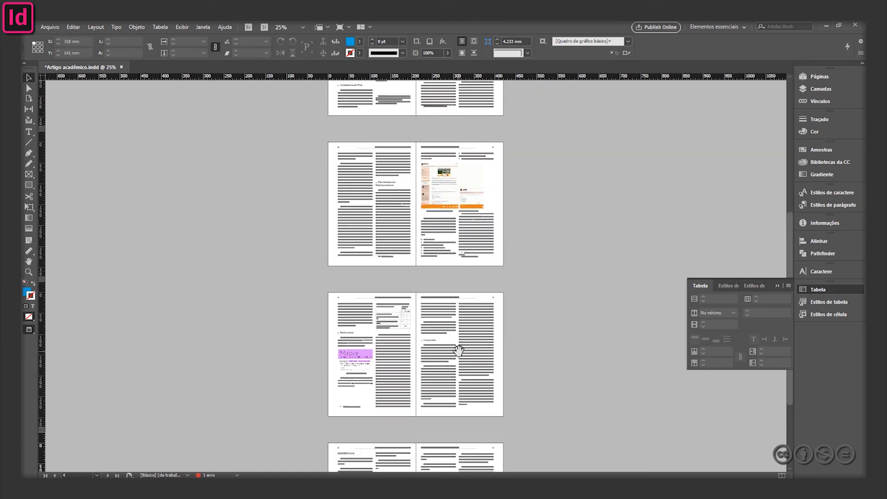
pyautogui.hotkey('ctrl', 's')
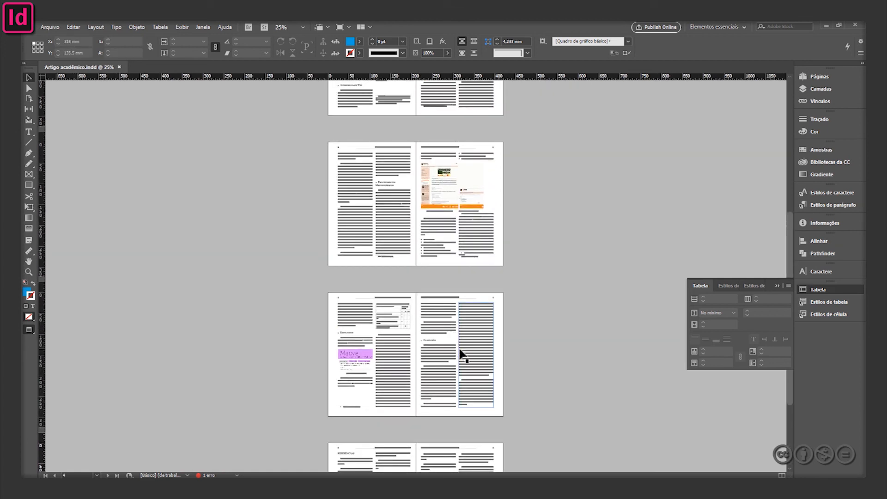